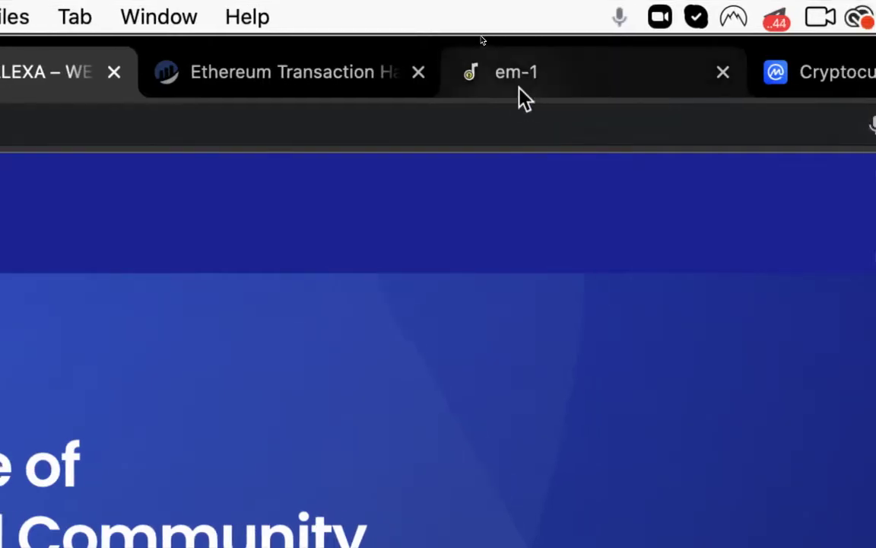
Switch to the em-1 tab showing the emusician.info crypto resources page.
click(519, 82)
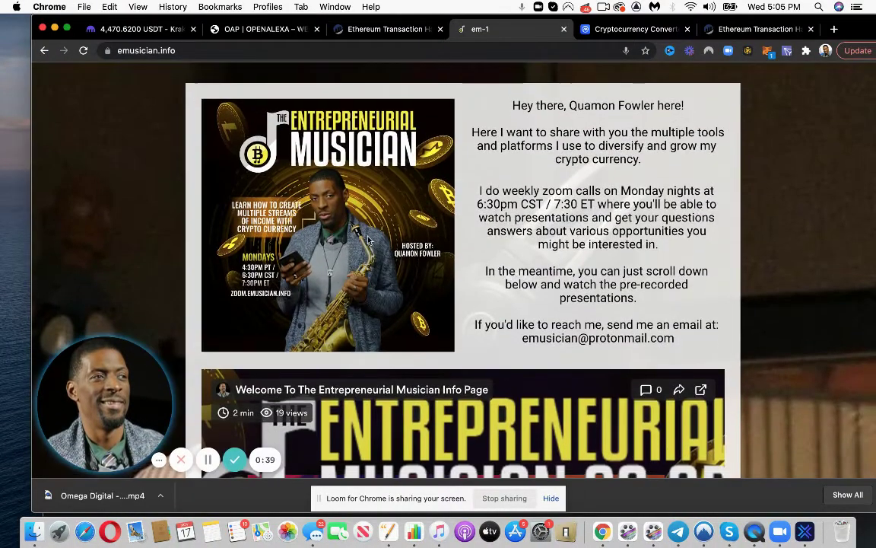
scroll(367, 239, down, 2)
scroll(367, 239, down, 2)
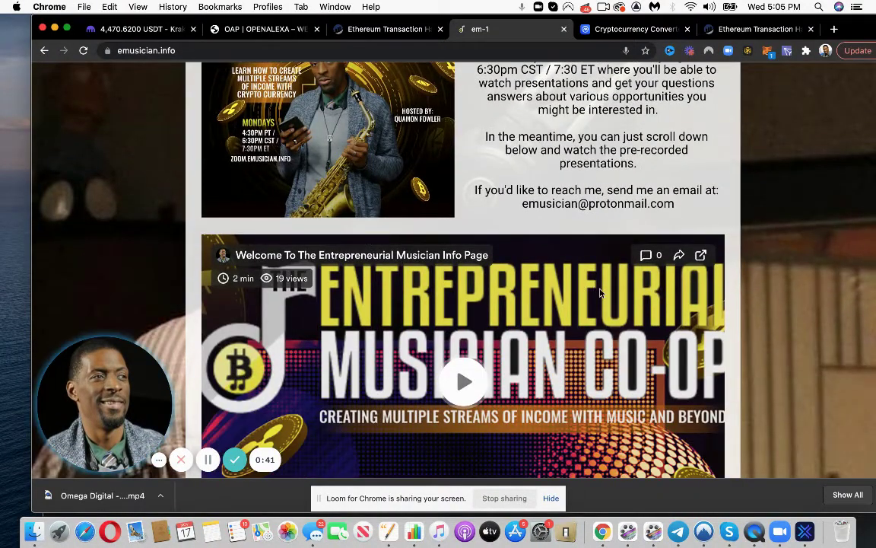
scroll(600, 293, down, 1)
scroll(600, 293, down, 2)
scroll(600, 293, down, 1)
scroll(600, 293, down, 2)
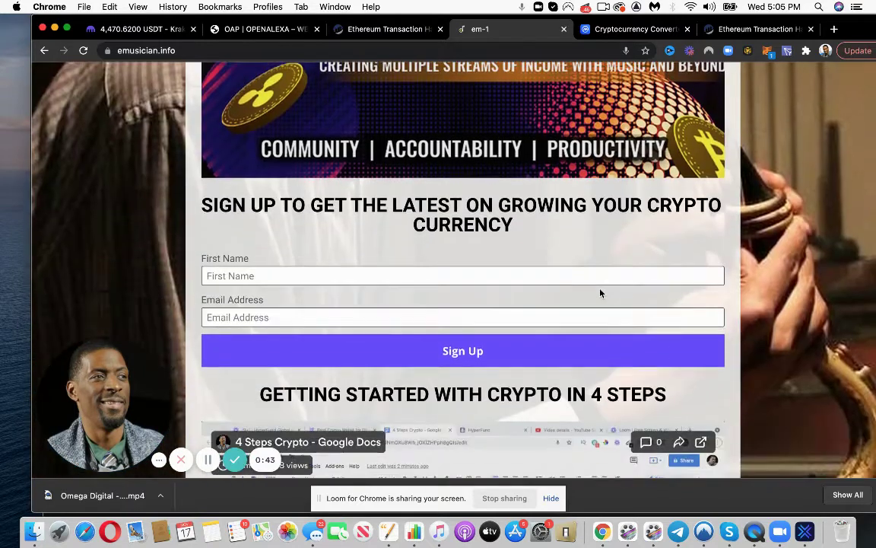
scroll(600, 292, down, 1)
scroll(600, 293, down, 3)
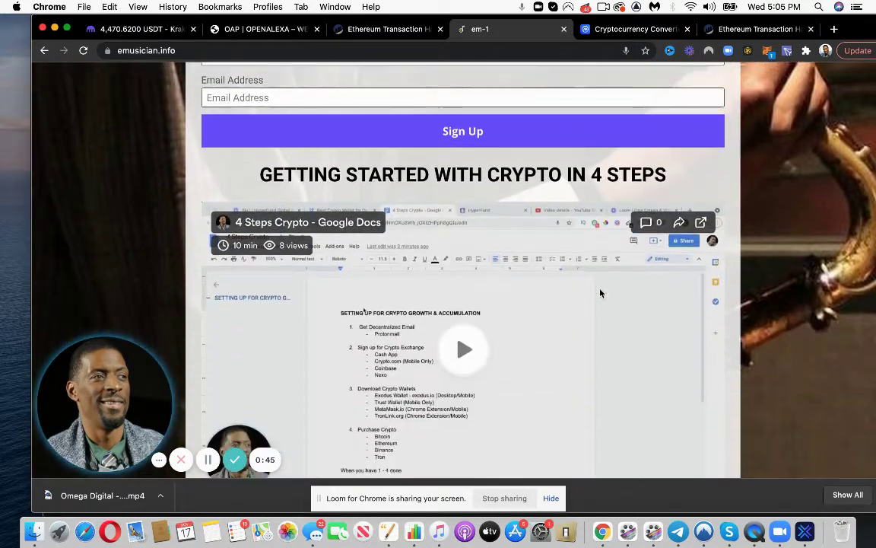
scroll(600, 292, down, 2)
scroll(600, 292, down, 1)
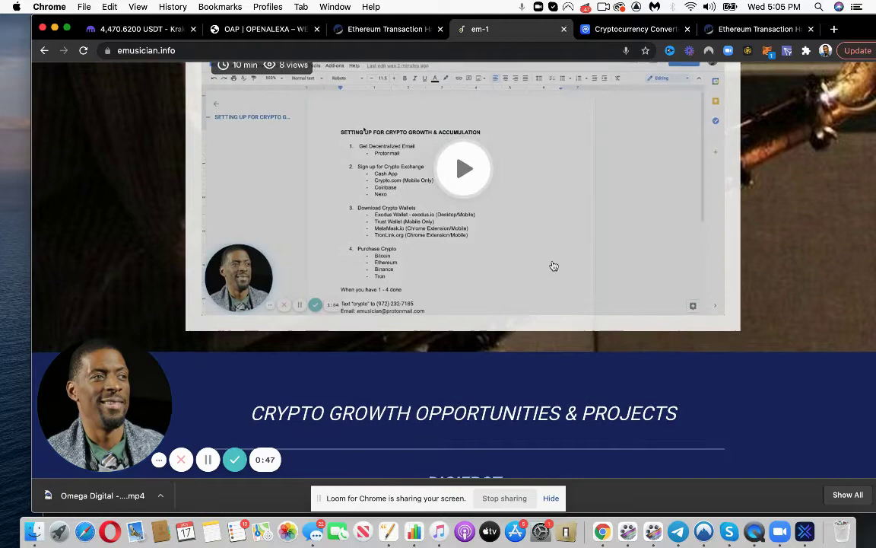
scroll(554, 265, down, 2)
scroll(553, 265, down, 2)
scroll(553, 266, down, 3)
scroll(554, 266, down, 1)
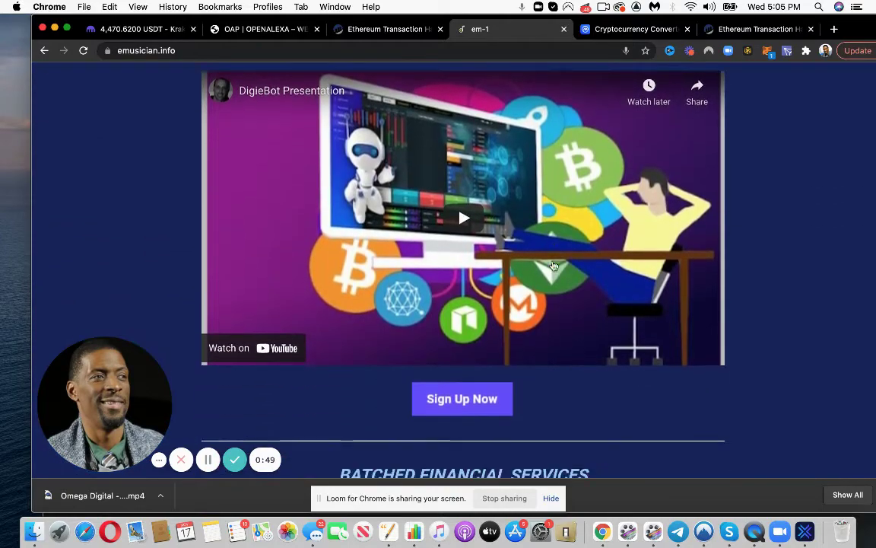
scroll(554, 265, down, 5)
scroll(554, 266, down, 2)
scroll(554, 265, down, 2)
scroll(554, 266, down, 1)
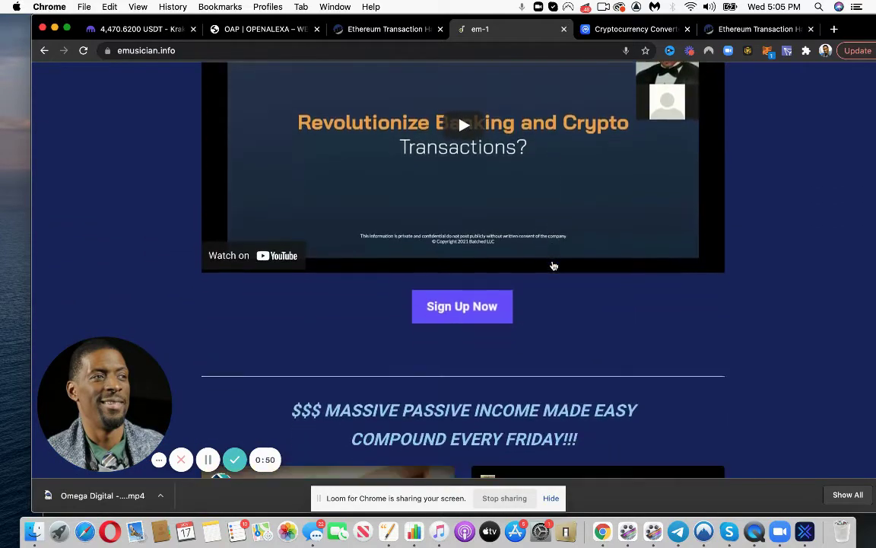
scroll(553, 265, down, 2)
scroll(554, 266, down, 2)
scroll(554, 265, down, 1)
scroll(553, 265, down, 1)
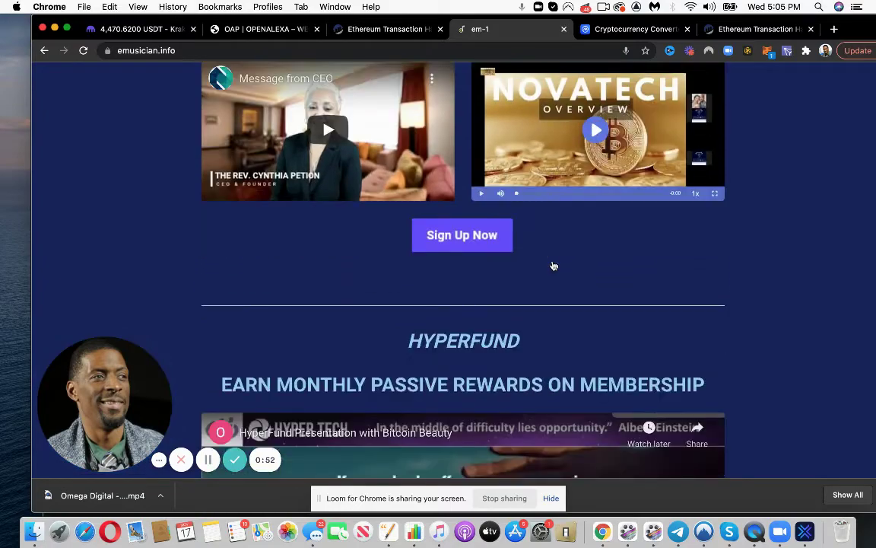
scroll(553, 266, down, 1)
scroll(554, 266, down, 2)
scroll(554, 266, down, 2)
scroll(554, 265, down, 4)
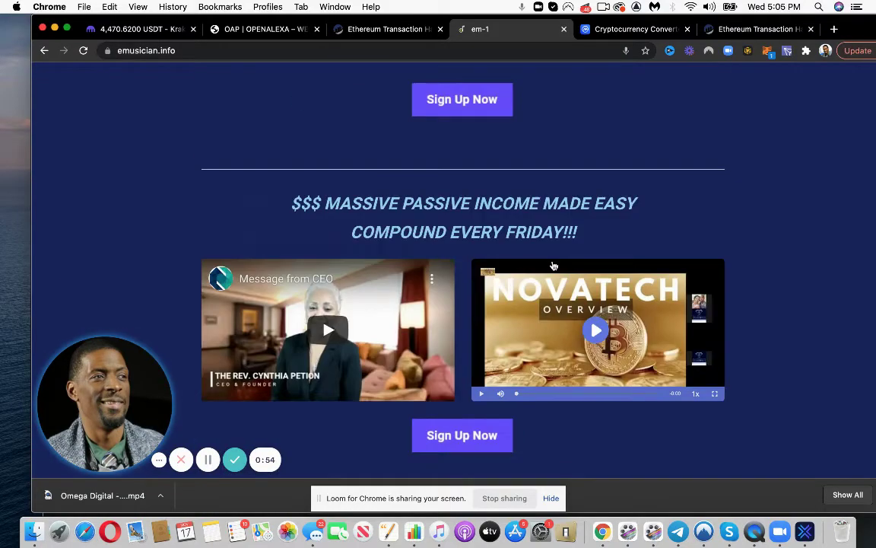
scroll(554, 265, up, 10)
scroll(554, 265, up, 5)
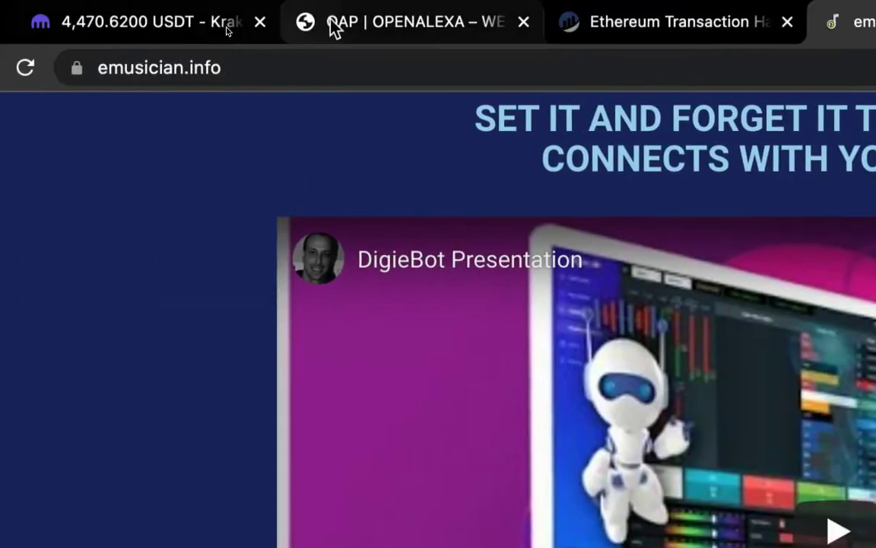
Go from the OpenAlexa site to the existing-users OAP-ETL bridge form and focus its hash field.
click(335, 23)
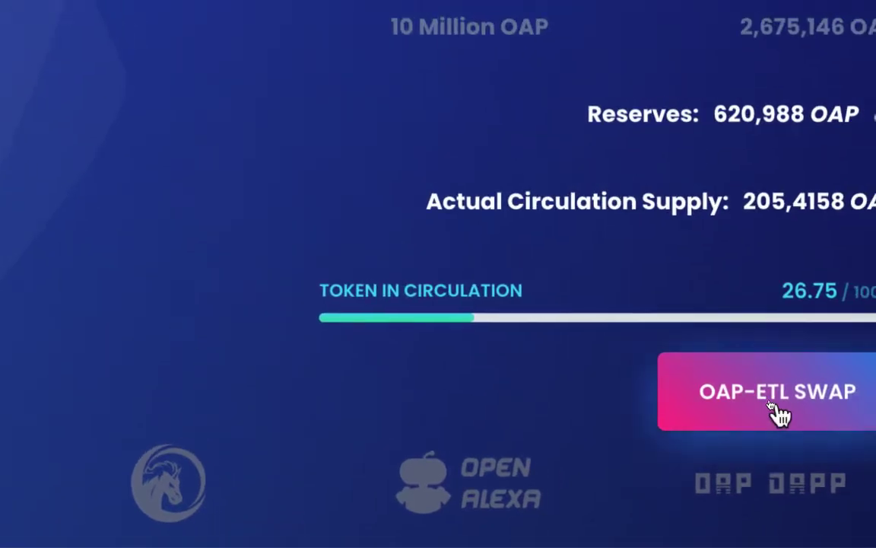
click(776, 410)
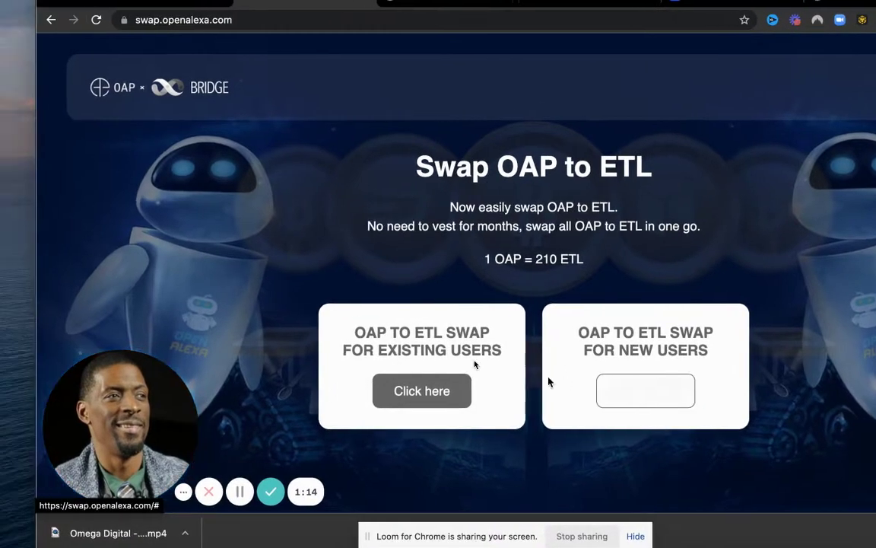
click(441, 386)
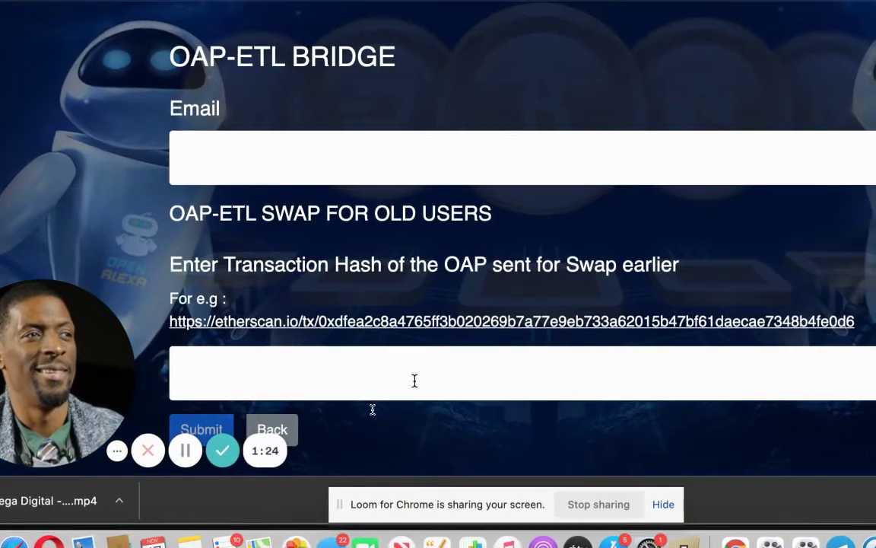
click(415, 380)
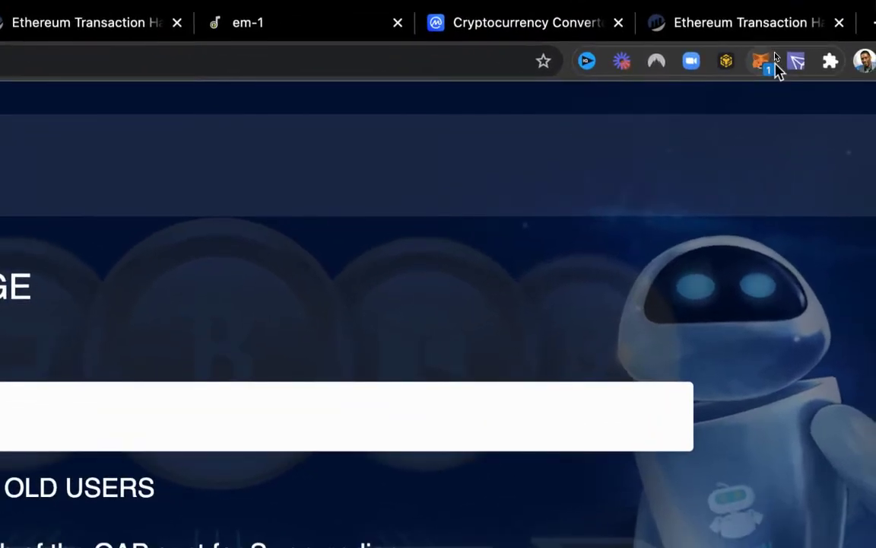
From MetaMask's OAP history, open the Jul 29 Send OAP transaction on Etherscan.
click(771, 57)
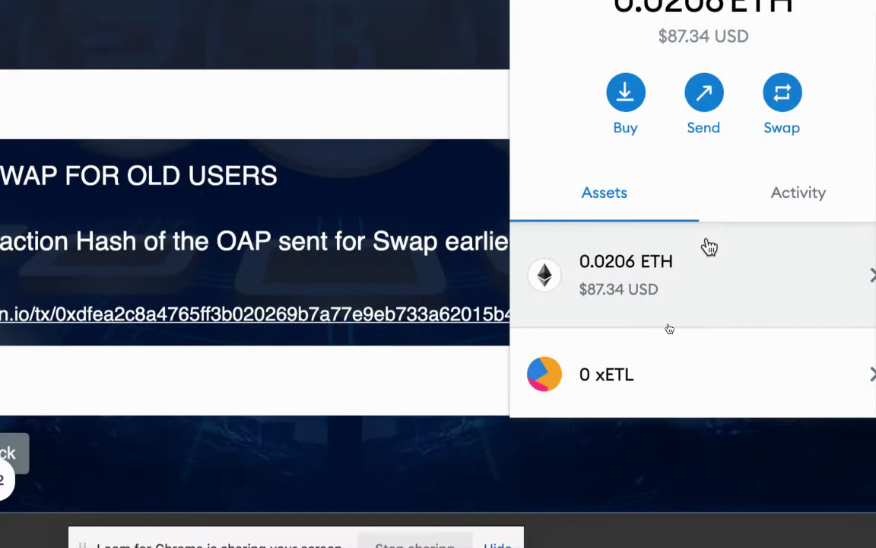
scroll(709, 246, down, 3)
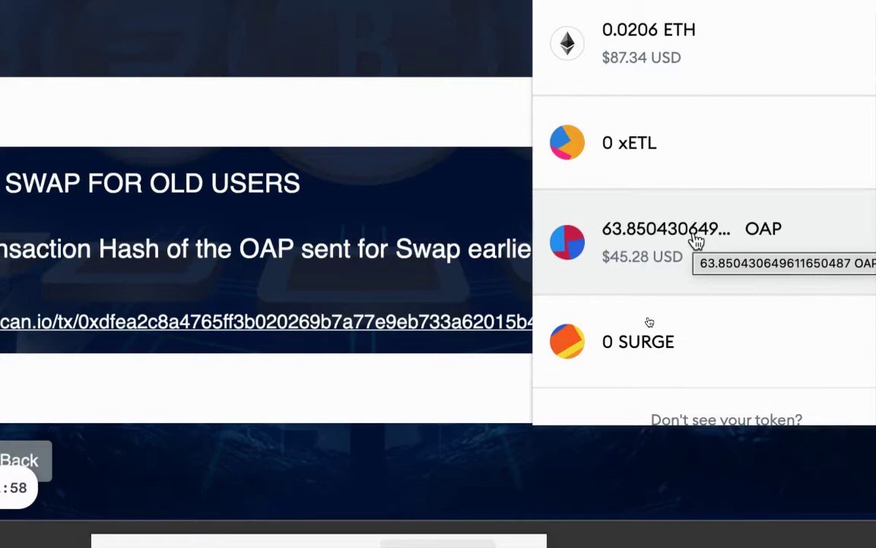
click(696, 241)
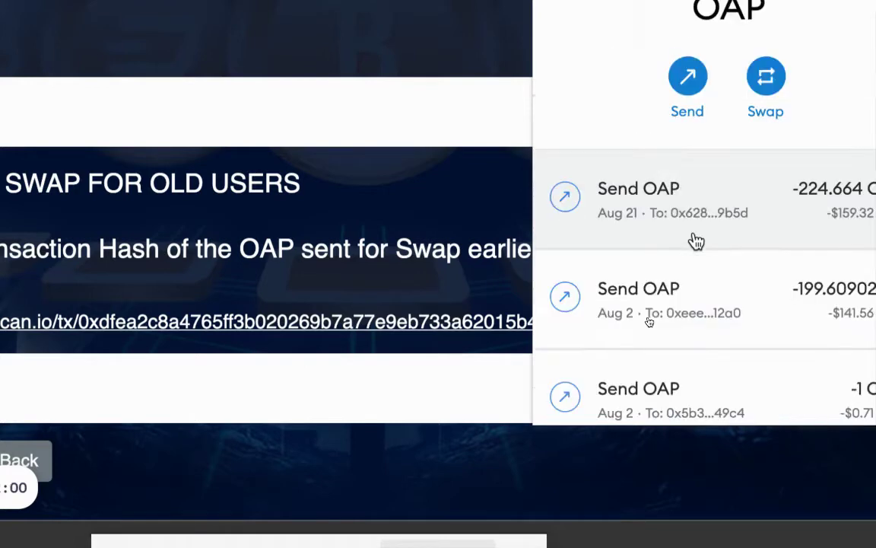
scroll(715, 240, down, 2)
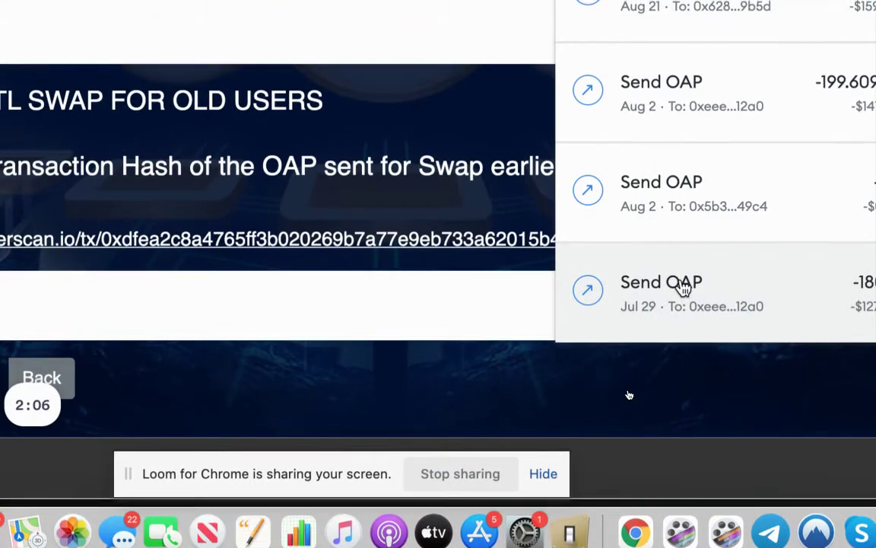
click(685, 287)
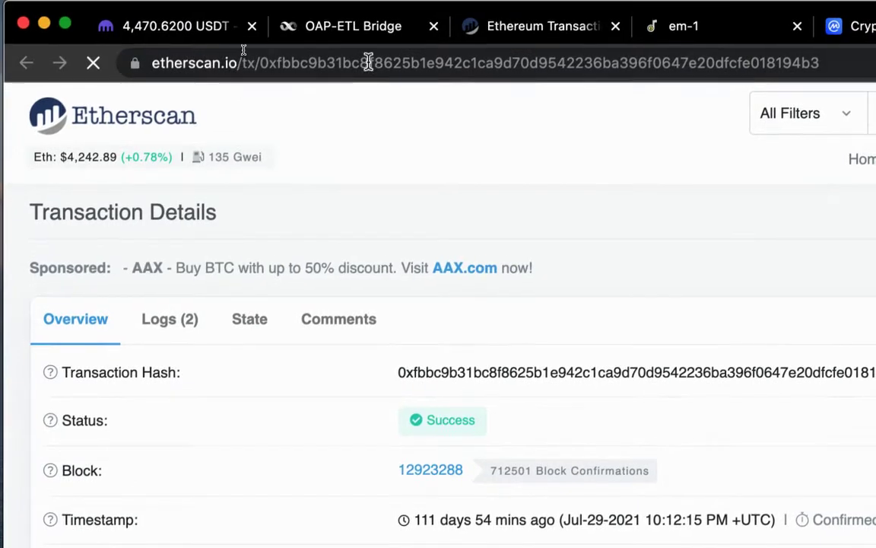
Paste the Jul 29 transaction's Etherscan URL into the bridge form's transaction hash field.
click(368, 62)
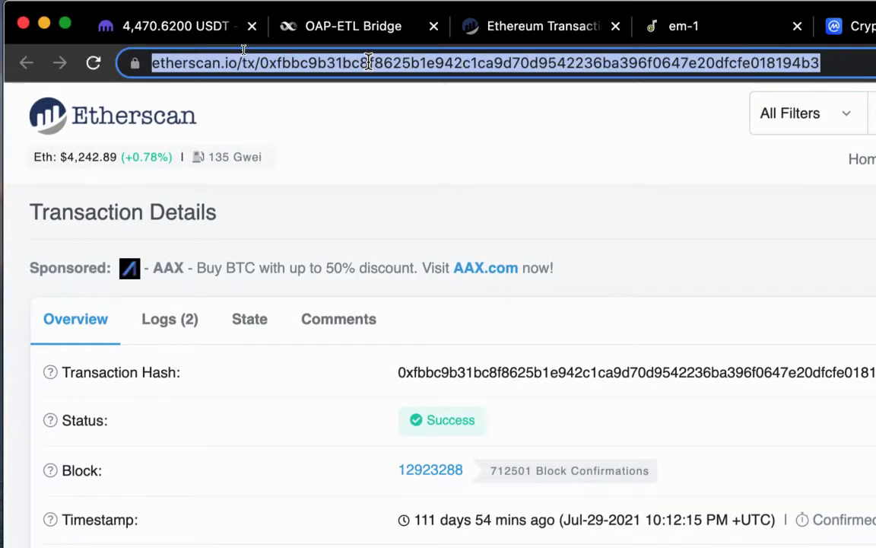
click(337, 26)
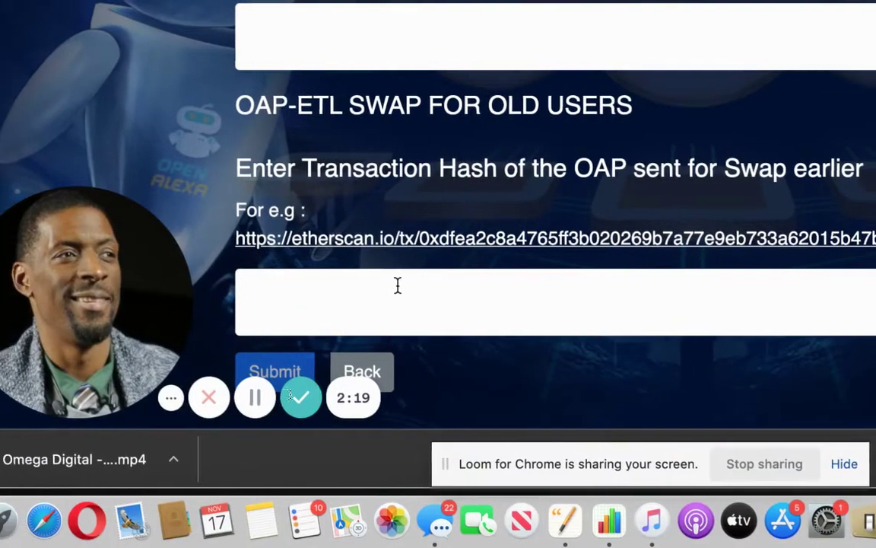
click(396, 285)
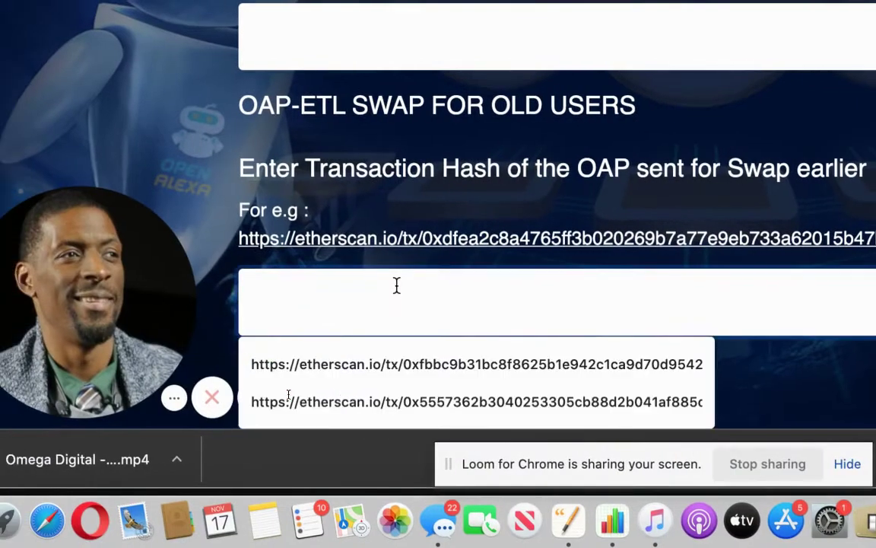
key(super+v)
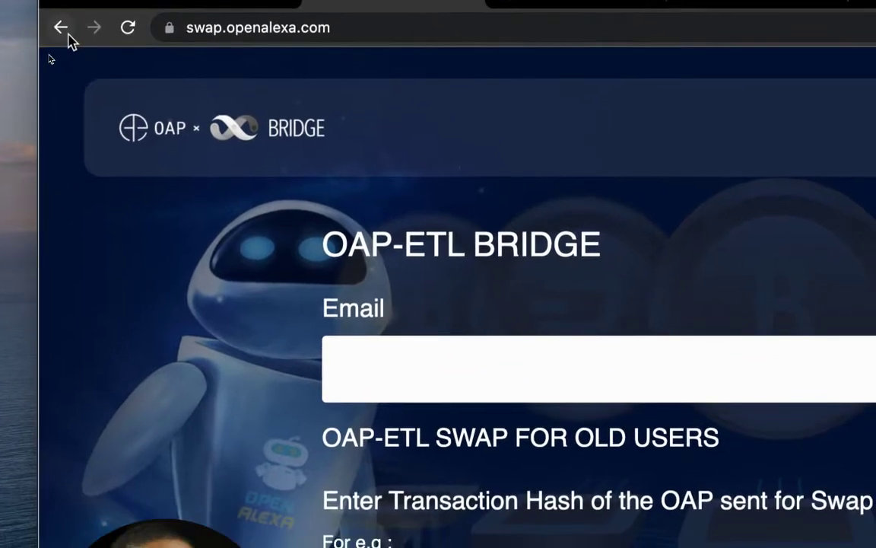
Return to OpenAlexa and open the new-users OAP-ETL swap section showing the deposit address.
click(67, 30)
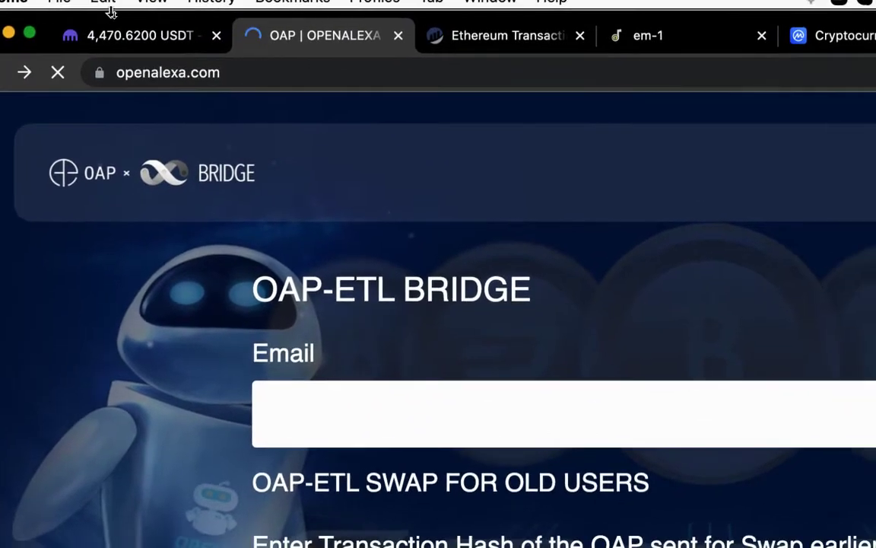
right_click(117, 17)
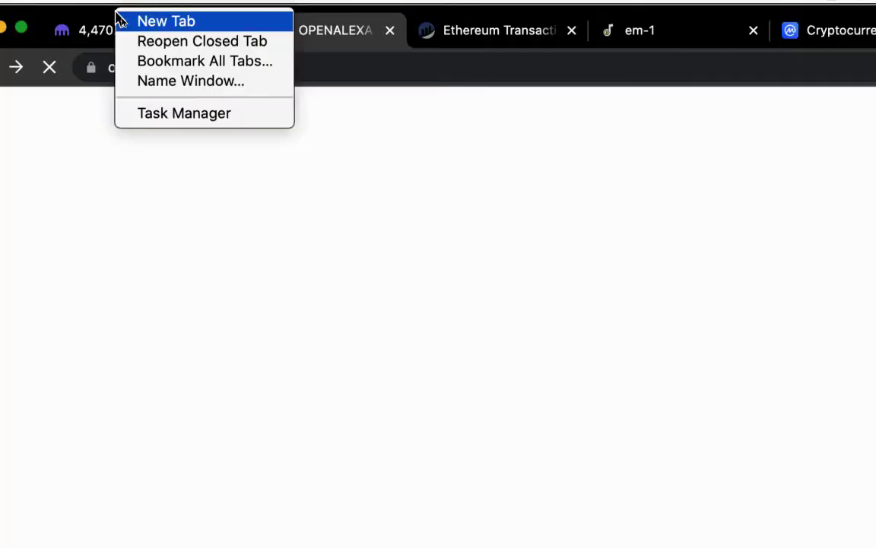
key(Escape)
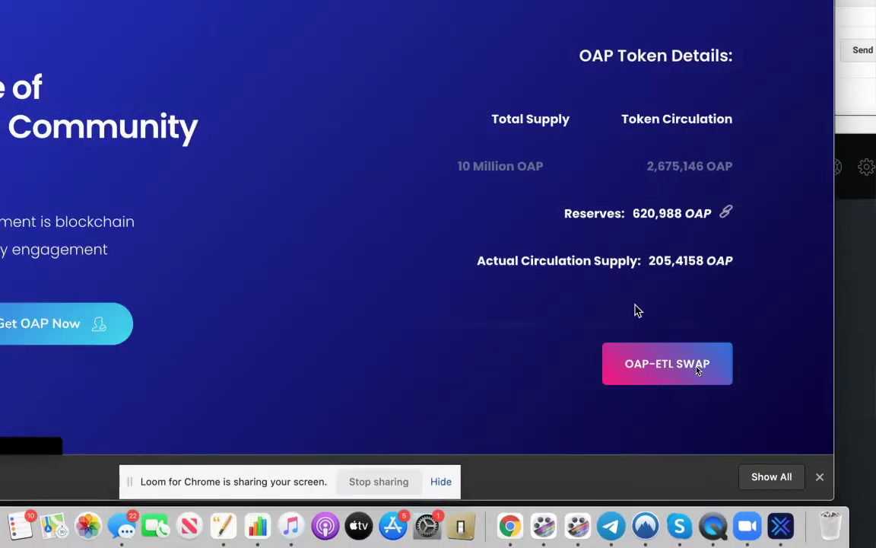
scroll(637, 310, down, 3)
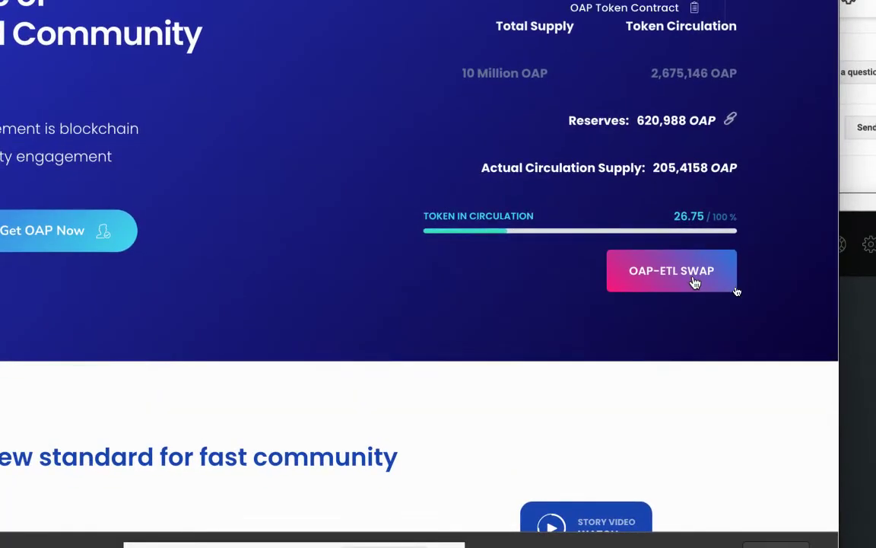
click(694, 283)
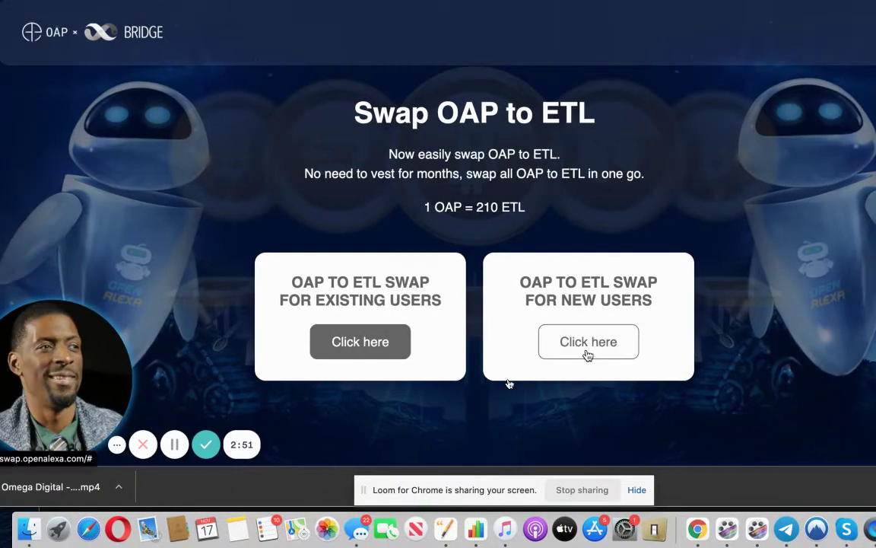
click(588, 355)
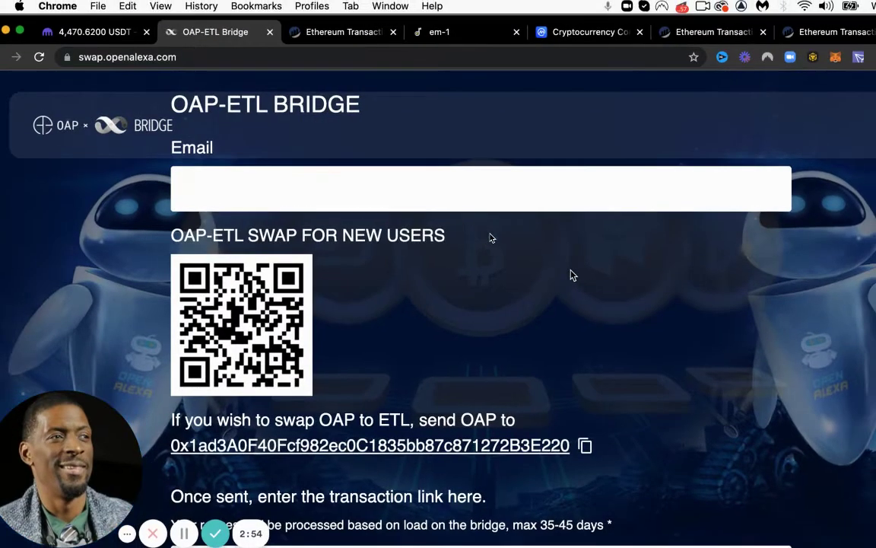
scroll(598, 288, down, 2)
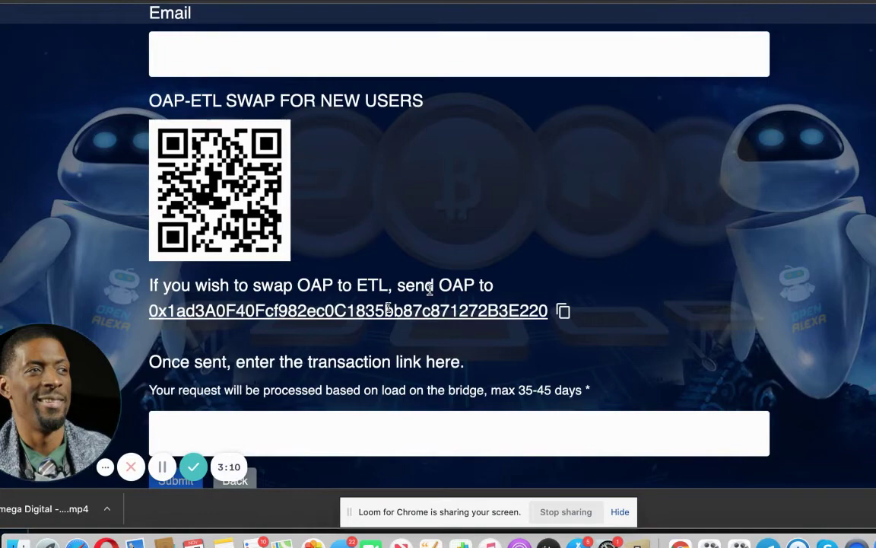
scroll(430, 290, down, 1)
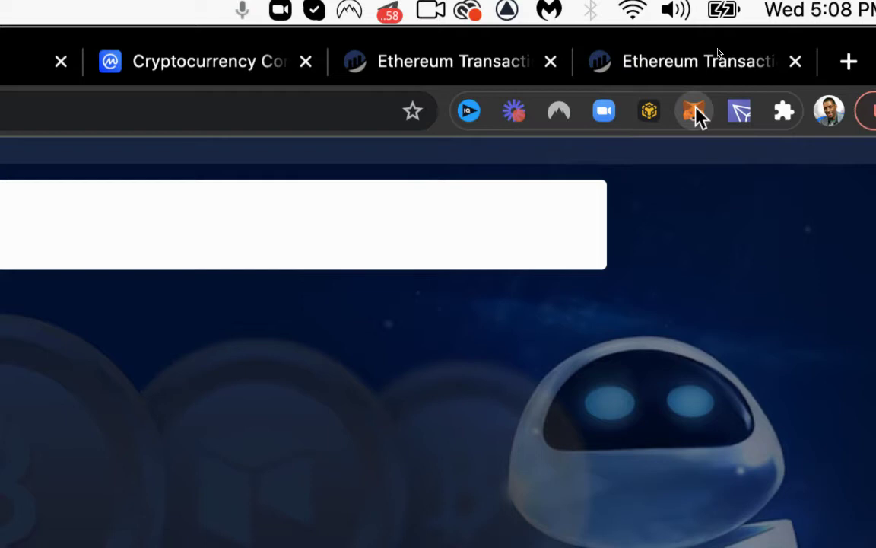
Set up a MetaMask send of the maximum OAP balance to bridge address 0x1ad3…E220.
click(695, 112)
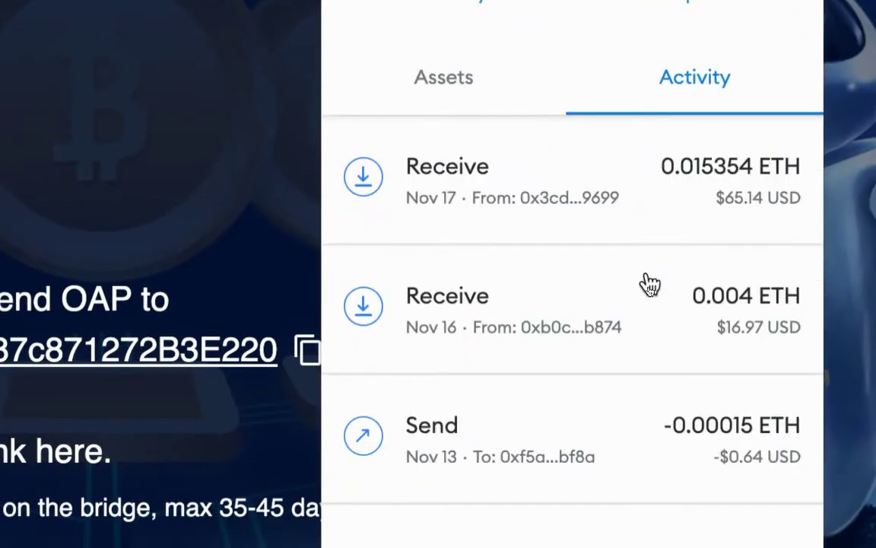
scroll(647, 284, up, 3)
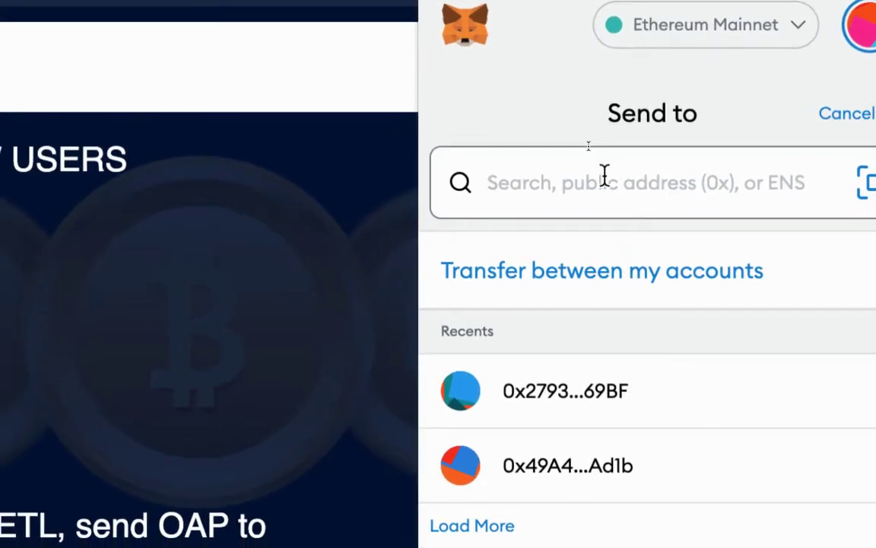
key(ctrl+v)
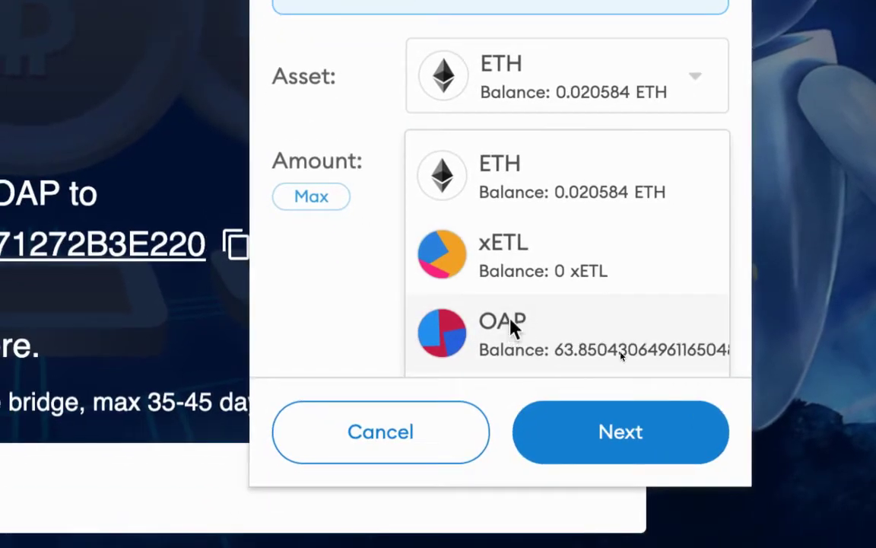
click(511, 323)
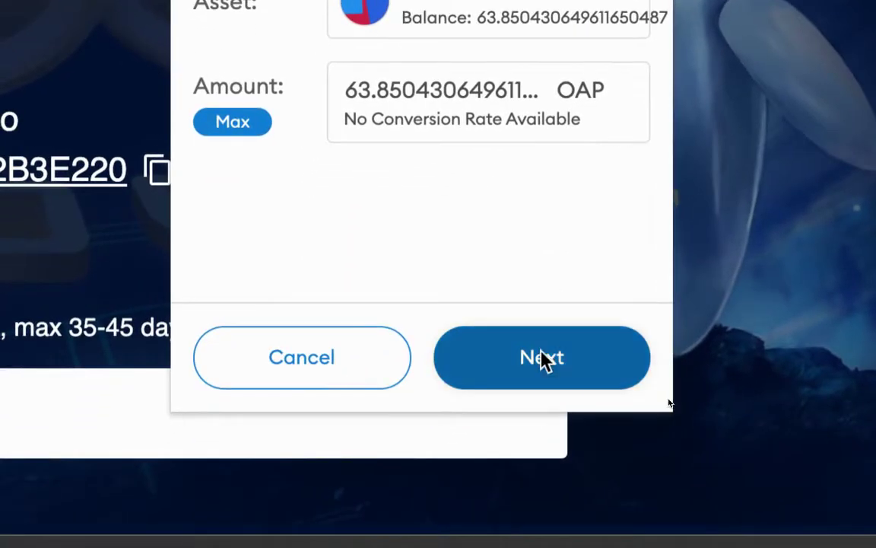
Move to the OAP transfer confirmation and review its gas fee and total.
click(544, 359)
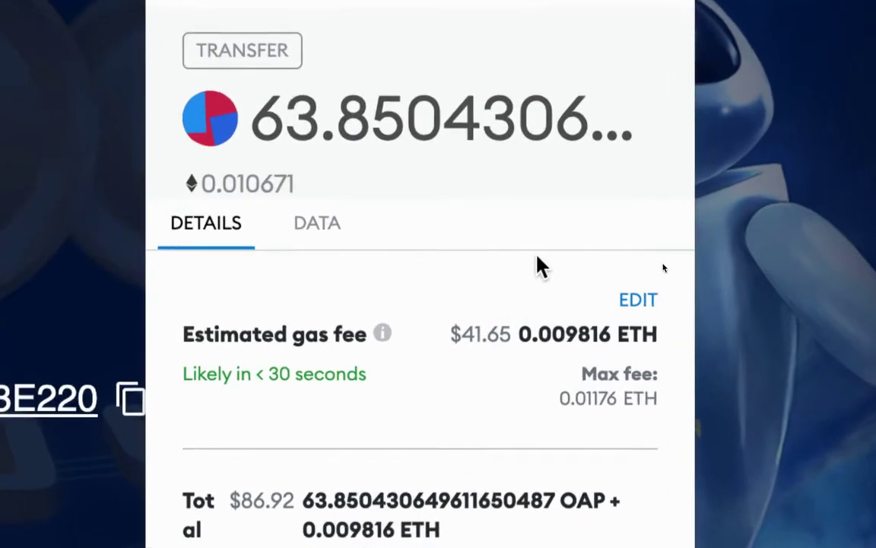
scroll(543, 304, down, 2)
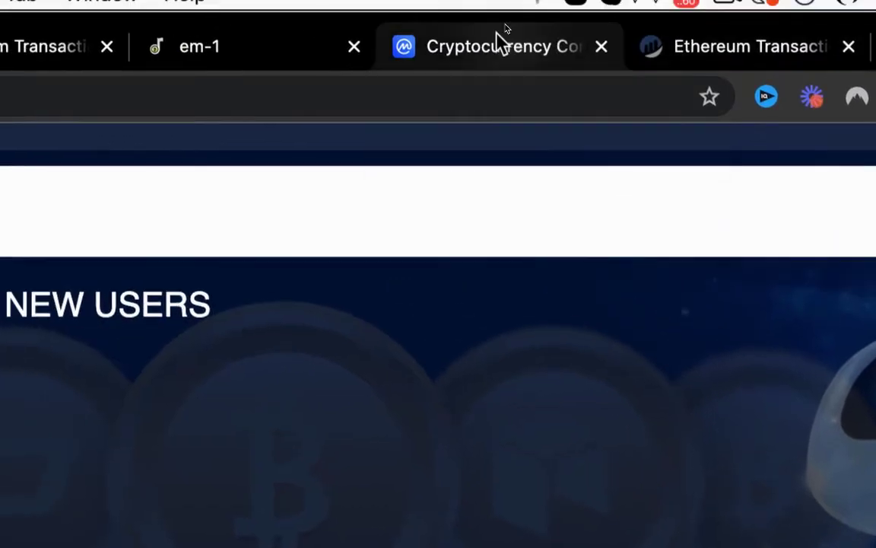
Set the CoinMarketCap converter's source currency to OpenAlexa Protocol (OAP) to see its USD price.
click(496, 32)
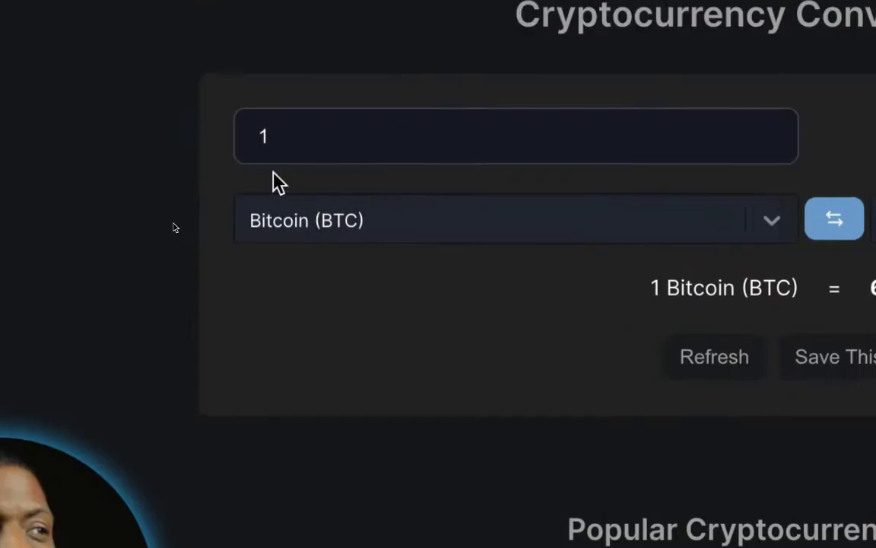
click(295, 182)
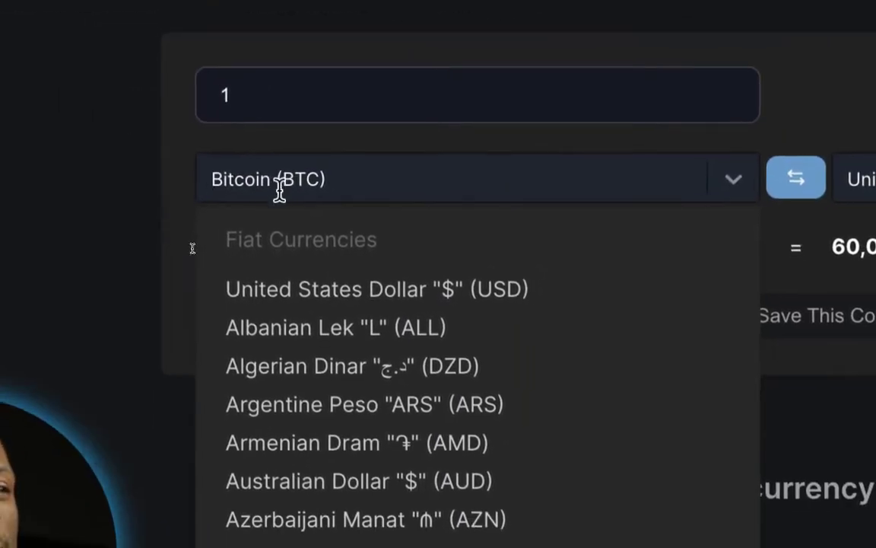
click(282, 189)
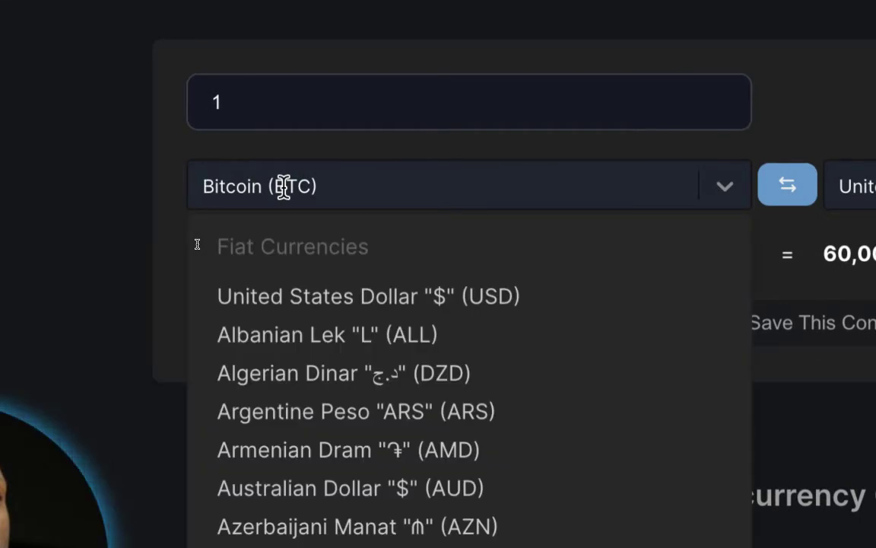
text(OAP)
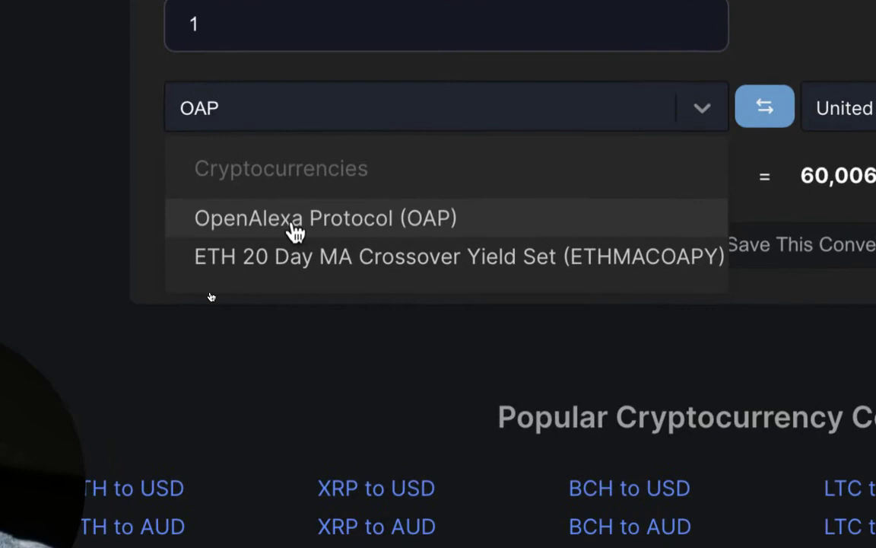
click(294, 232)
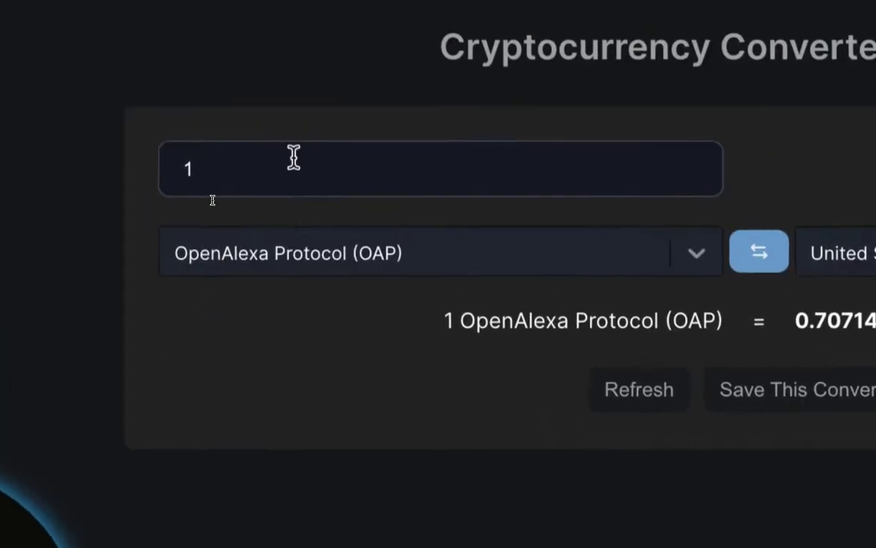
click(280, 157)
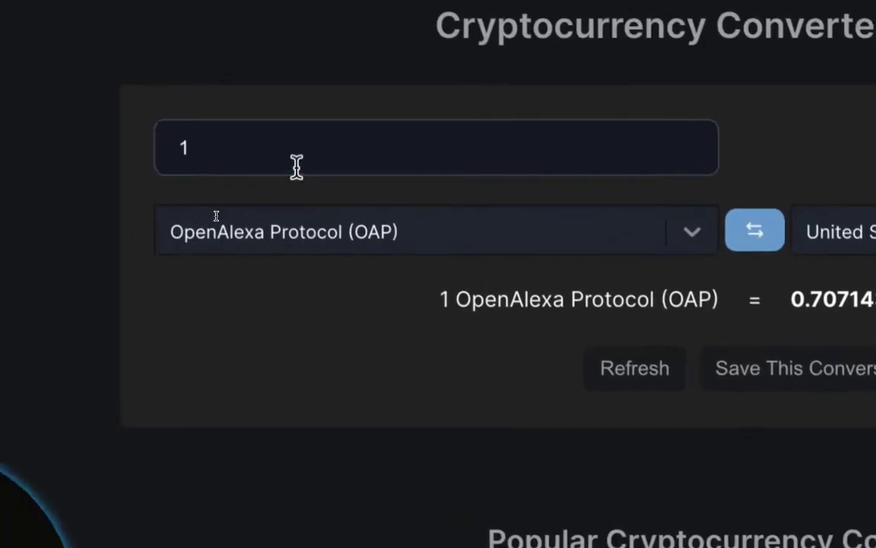
Change the source currency to Etherlite (ETL), showing 0.011250 USD per token.
click(280, 186)
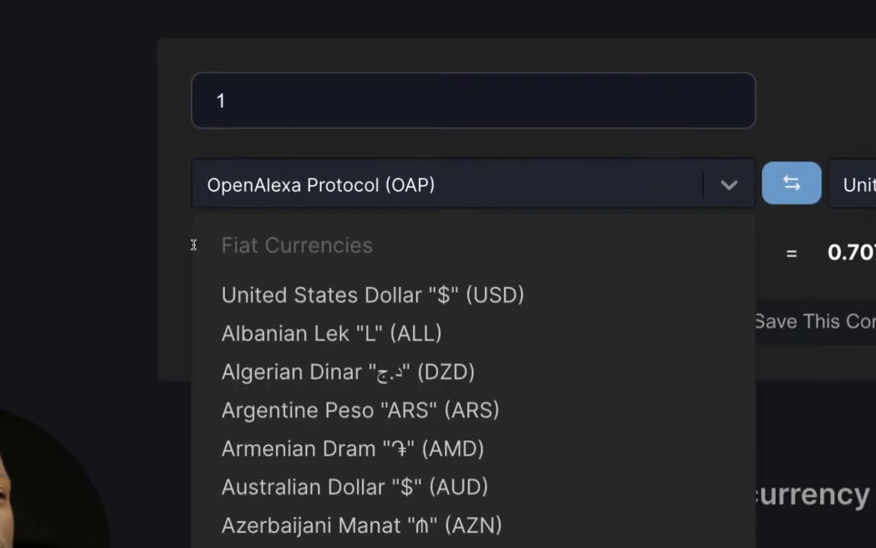
text(ETL)
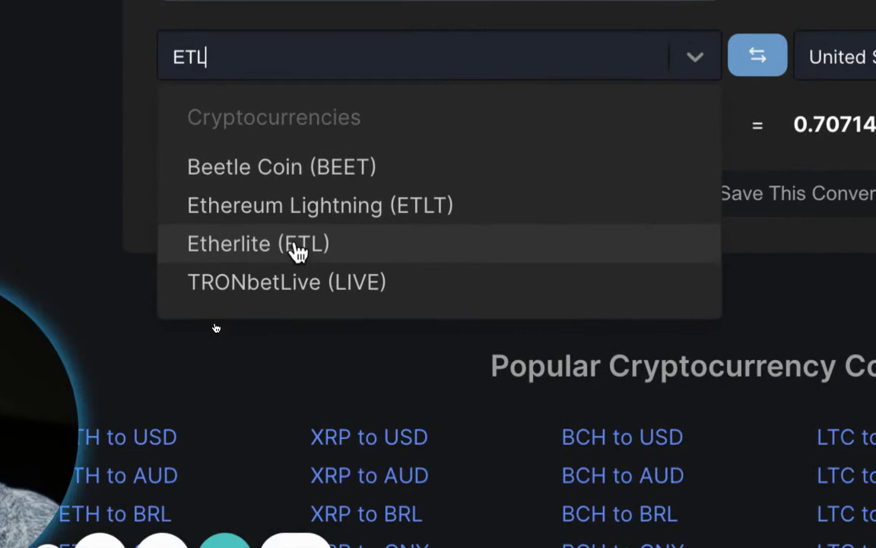
click(330, 293)
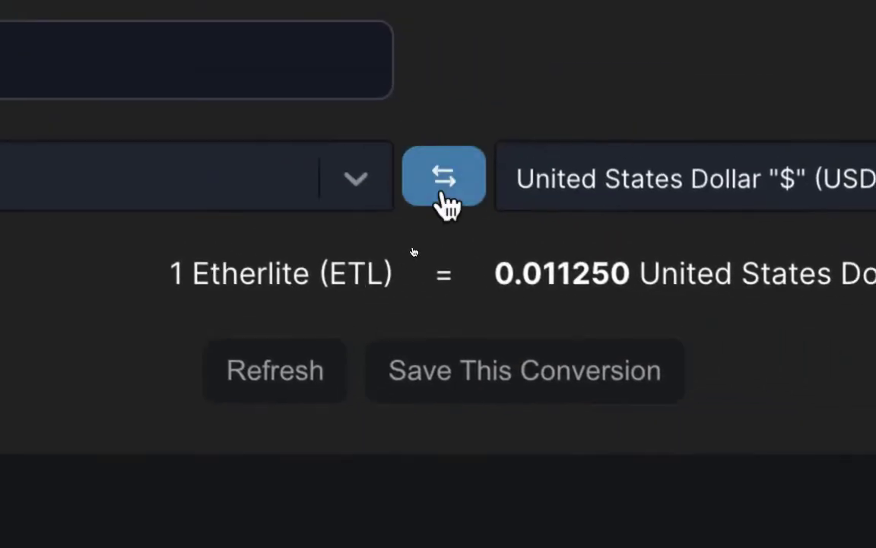
Convert 100 US dollars into OpenAlexa Protocol, giving 141.41405218 OAP.
click(445, 202)
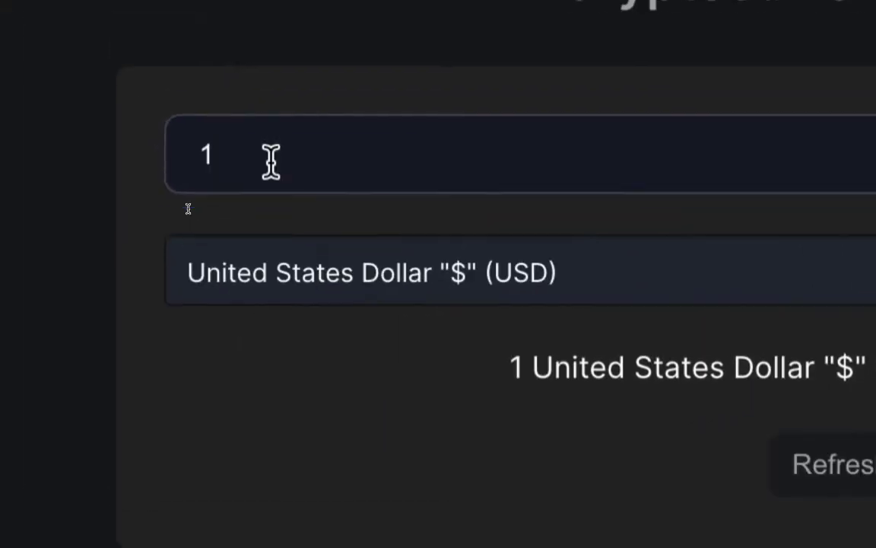
click(271, 158)
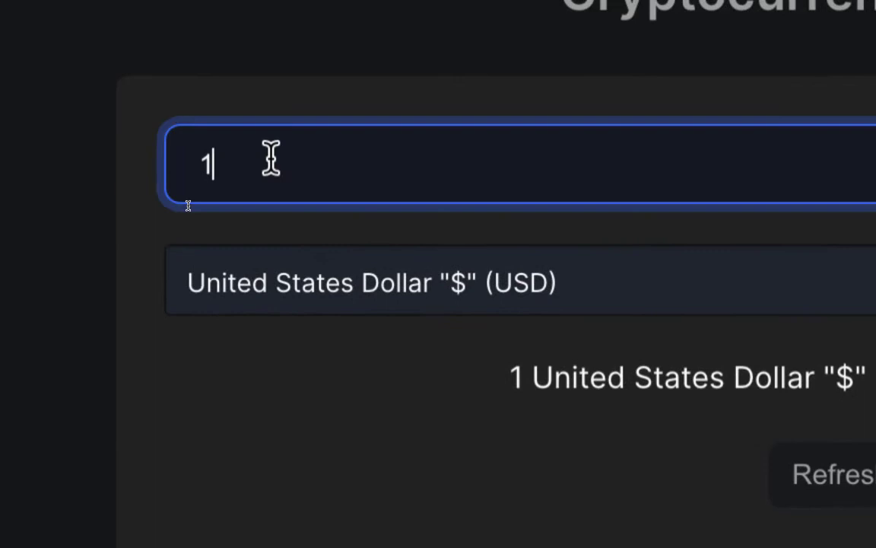
click(484, 190)
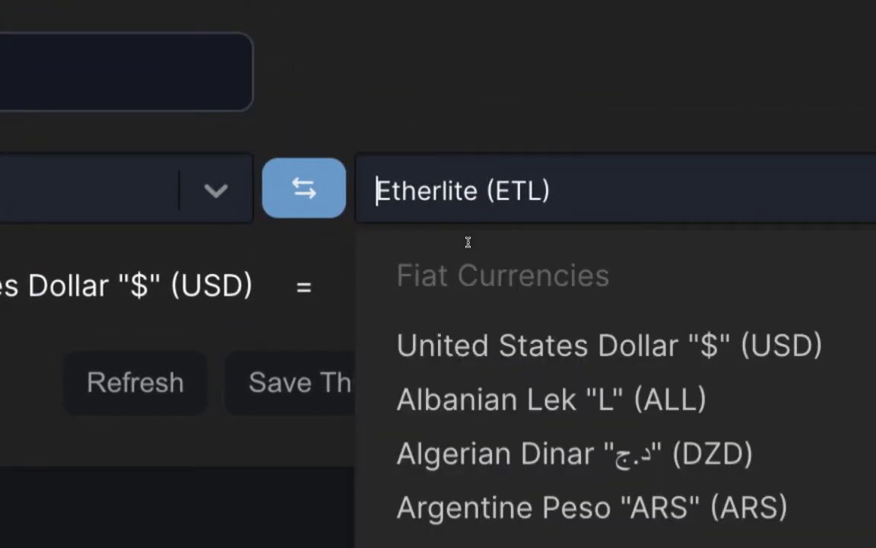
text(OAP)
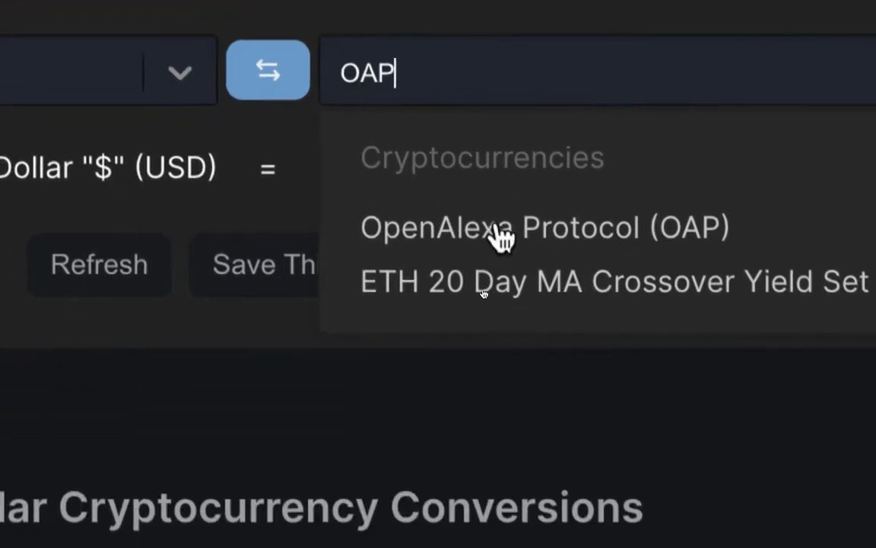
click(502, 237)
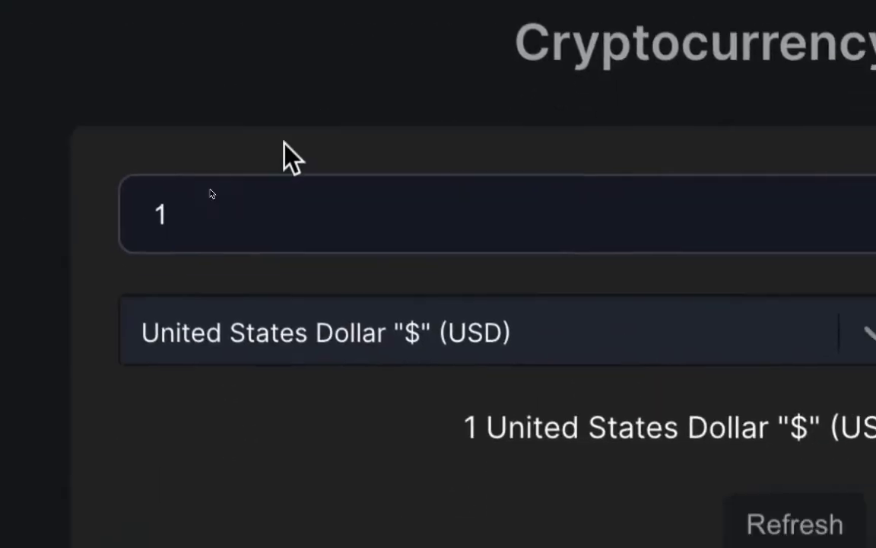
click(287, 205)
text(00)
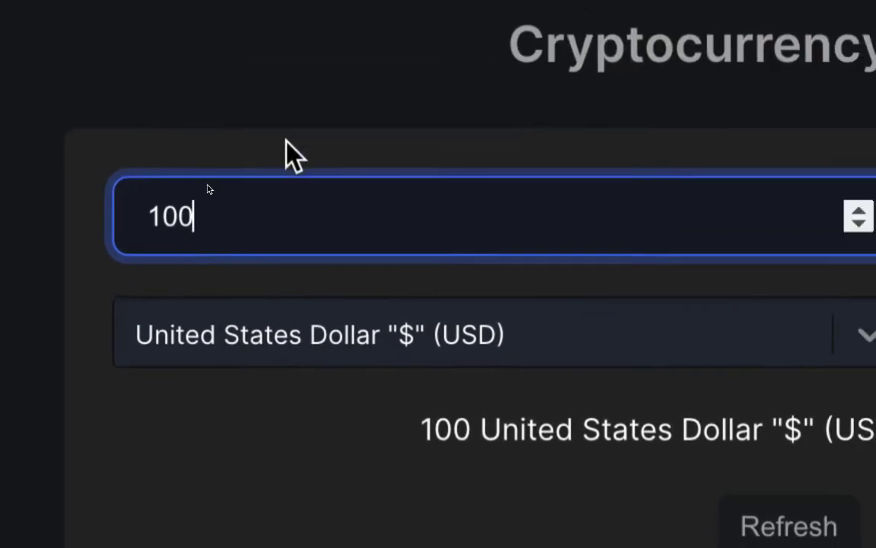
click(292, 155)
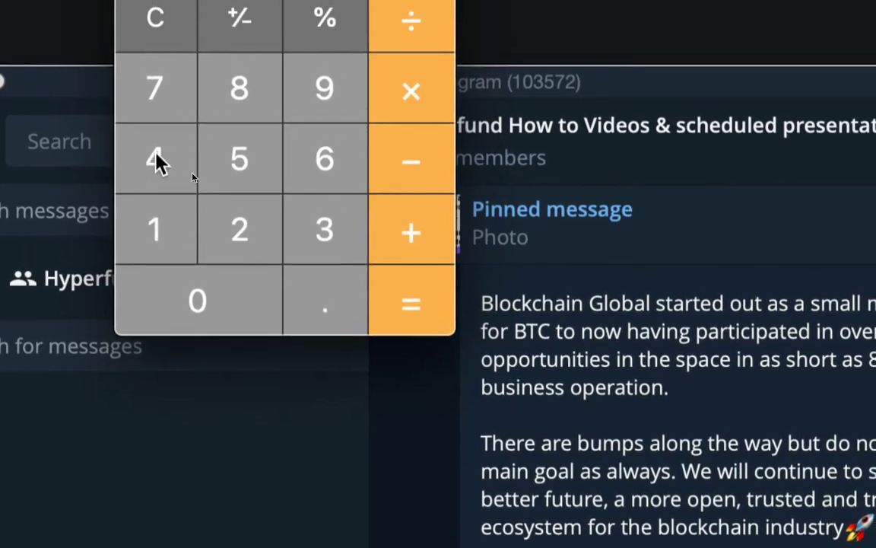
Multiply the two figures in Calculator for an expected return of 325.71.
click(156, 162)
click(153, 186)
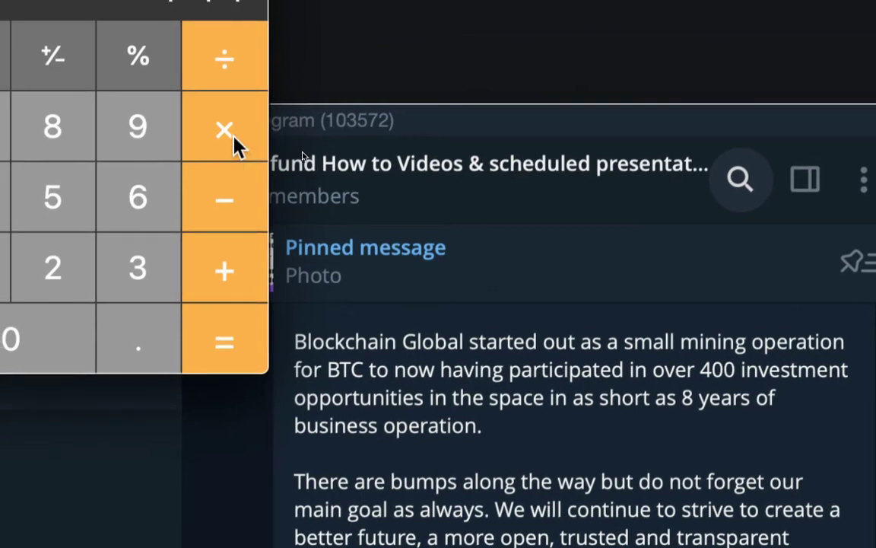
click(234, 143)
click(186, 182)
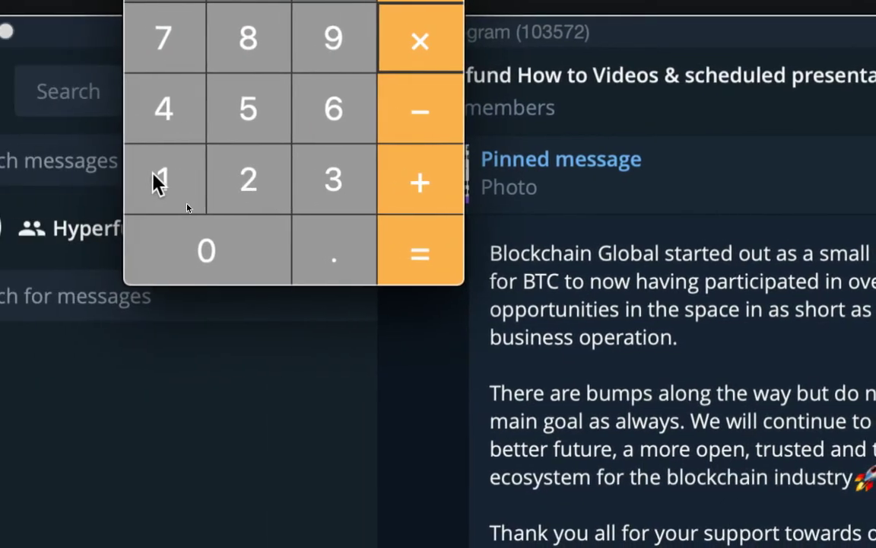
click(156, 181)
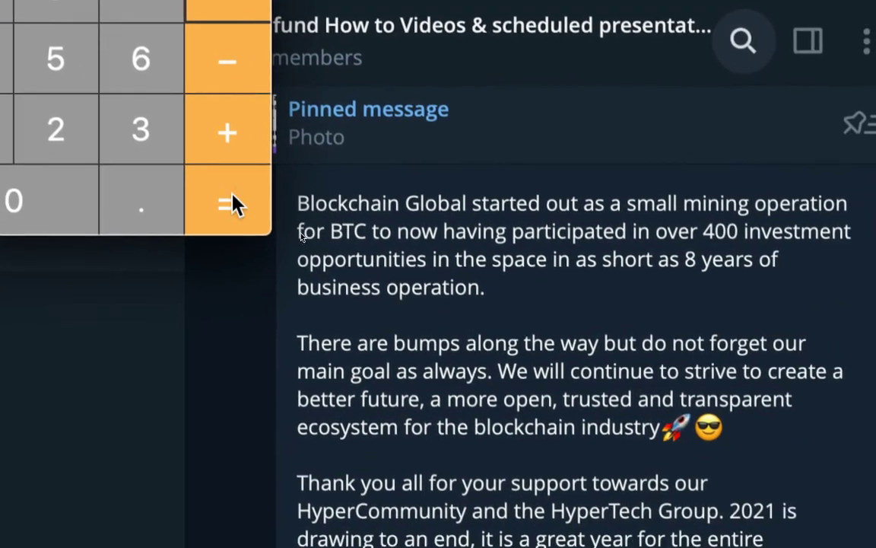
click(234, 204)
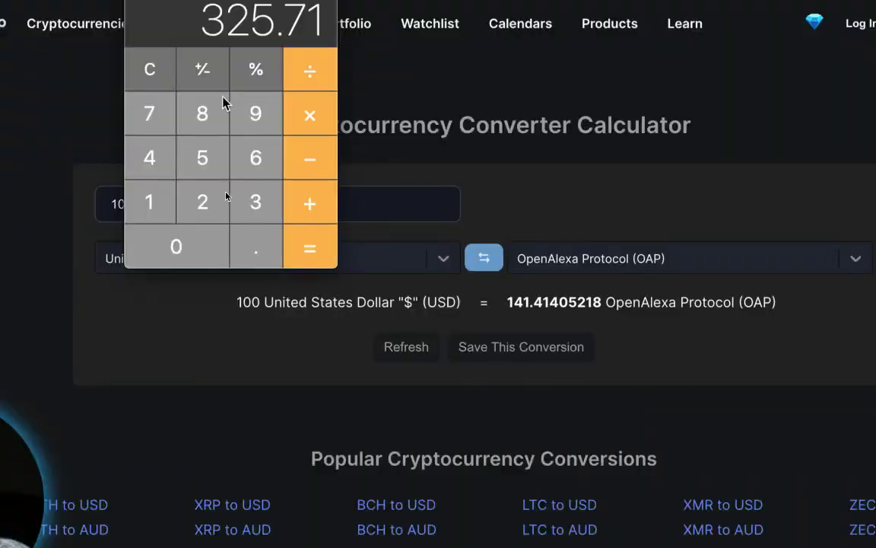
On the em-1 page, scroll past DigieBot, Batched, NovaTech and DHF to the Have Questions contact slide.
click(152, 349)
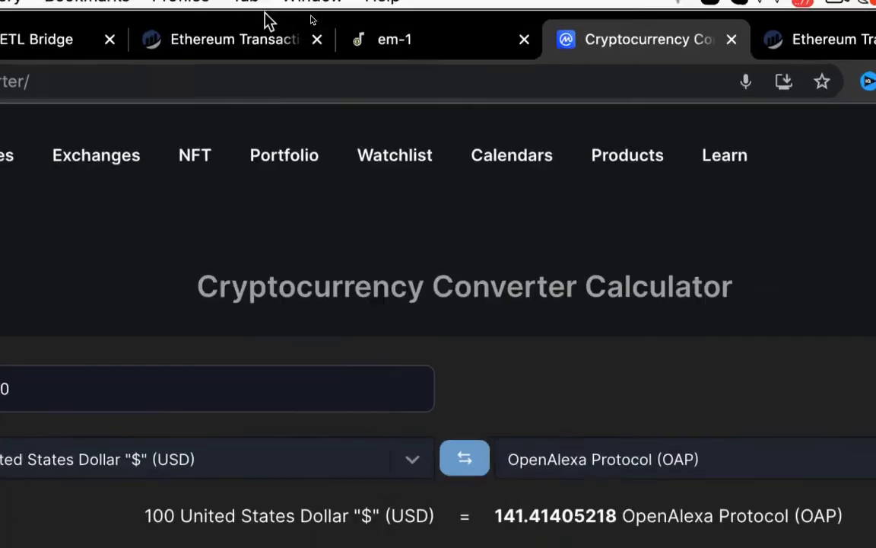
click(313, 30)
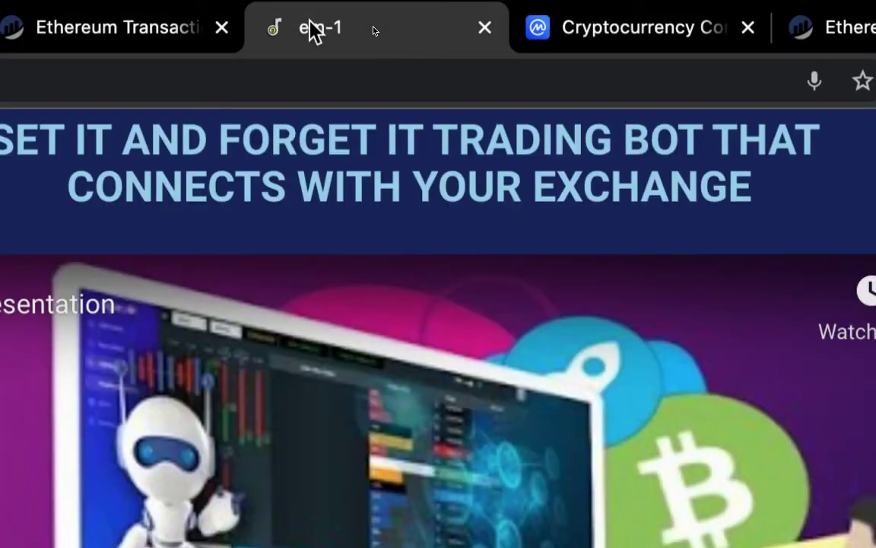
scroll(316, 83, down, 5)
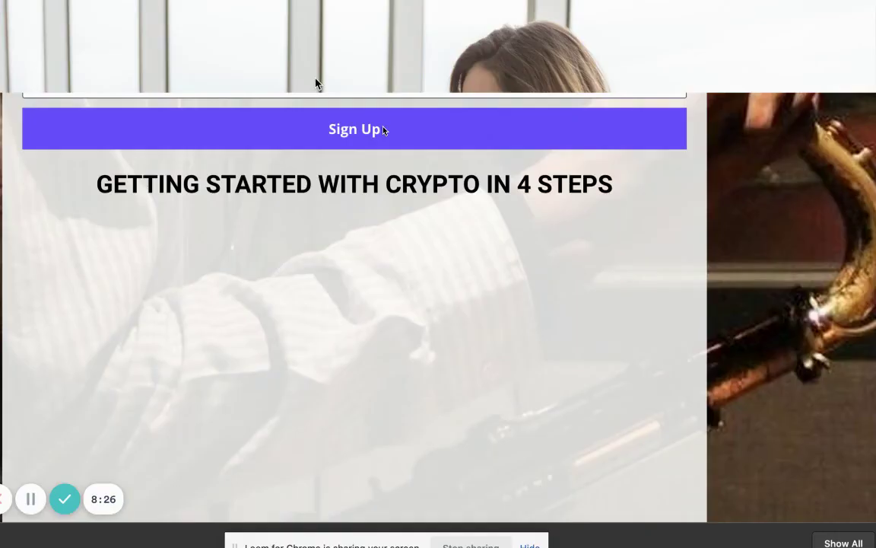
scroll(316, 84, down, 3)
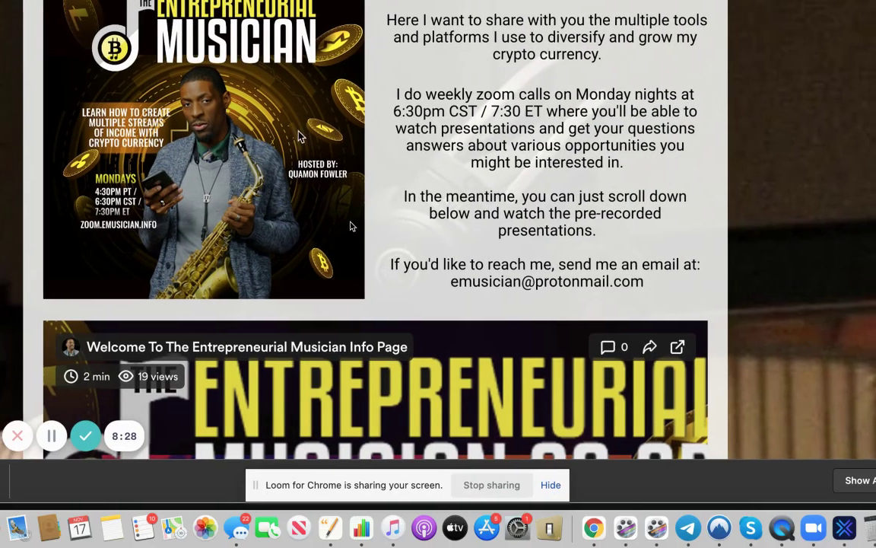
scroll(350, 226, down, 3)
scroll(350, 226, down, 3)
scroll(350, 226, down, 2)
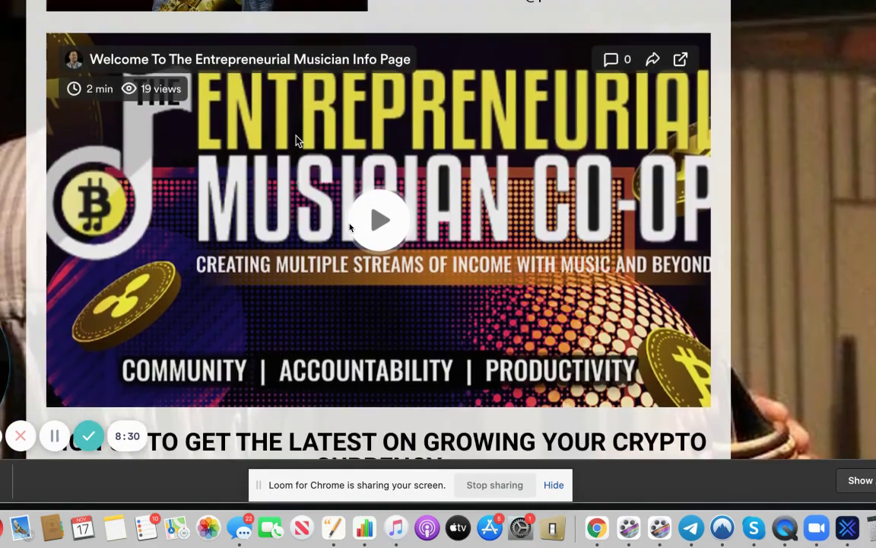
scroll(349, 227, up, 4)
scroll(350, 227, down, 3)
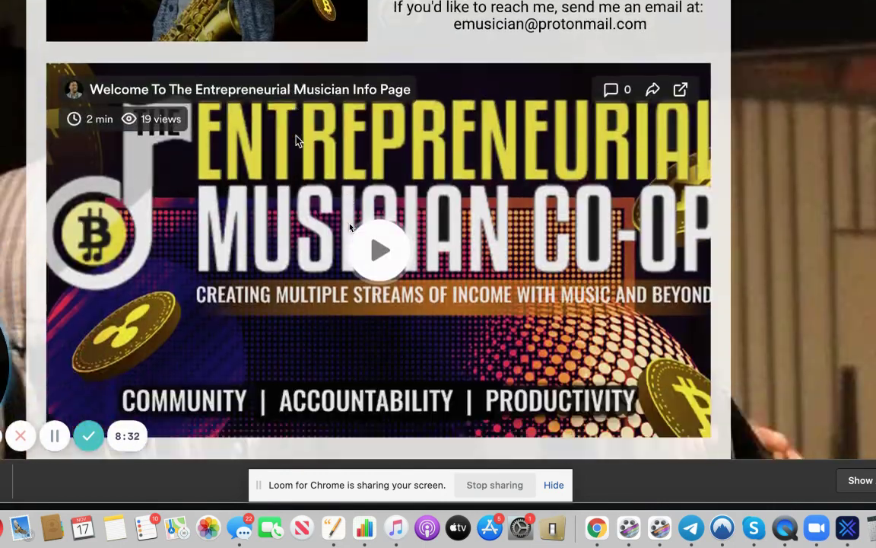
scroll(349, 227, down, 1)
scroll(350, 226, down, 5)
scroll(350, 227, down, 3)
scroll(350, 226, down, 3)
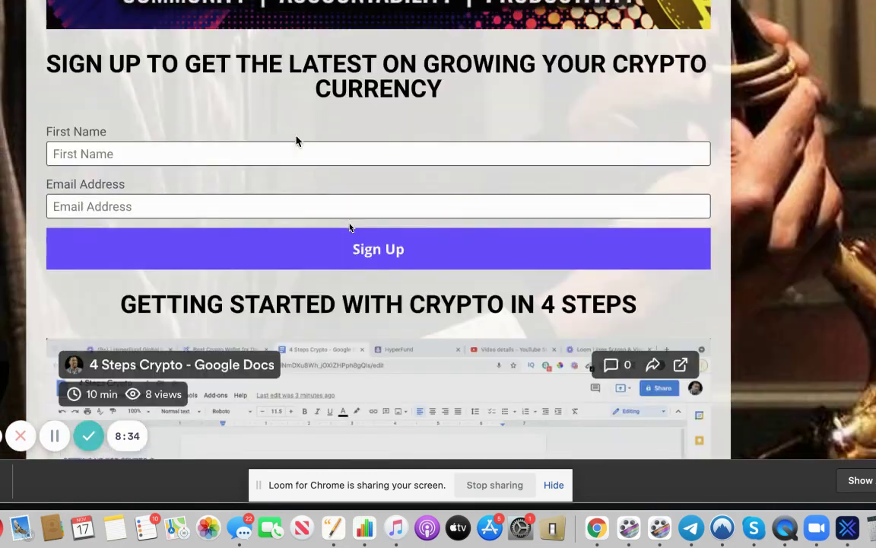
scroll(350, 227, down, 3)
scroll(350, 227, down, 1)
scroll(350, 227, down, 2)
scroll(350, 227, down, 3)
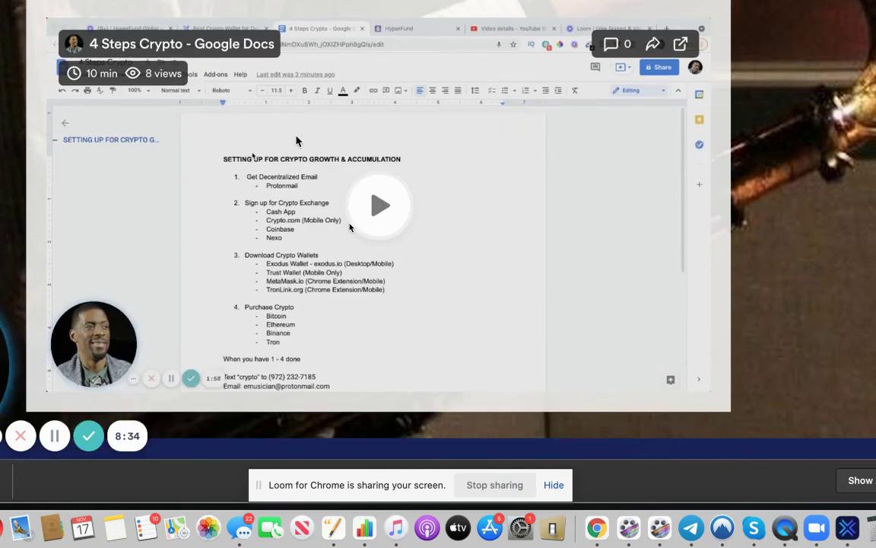
scroll(350, 226, down, 2)
scroll(350, 227, down, 2)
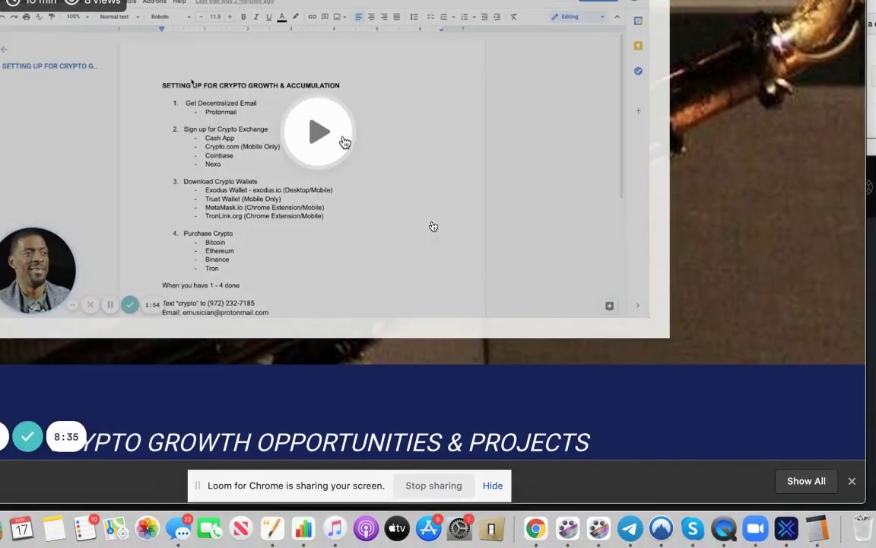
scroll(372, 240, down, 2)
scroll(373, 239, down, 3)
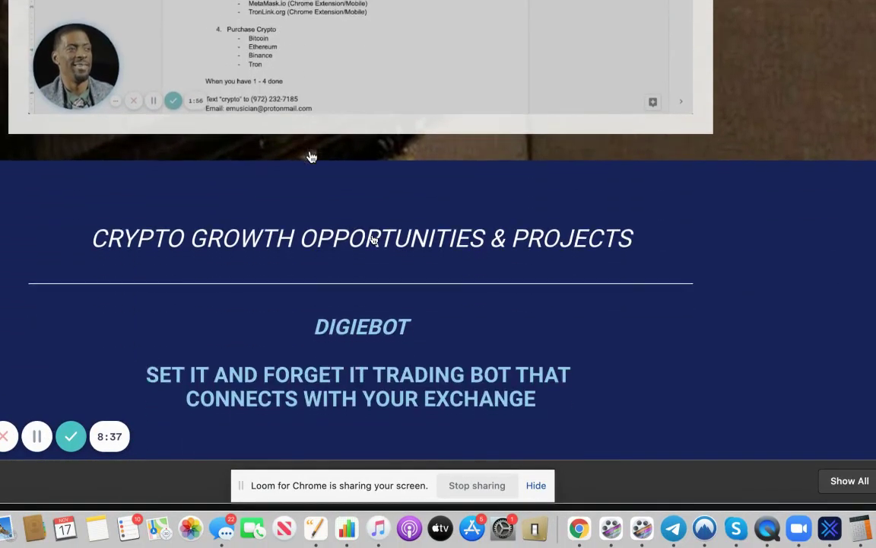
scroll(373, 239, down, 3)
scroll(373, 239, down, 1)
scroll(373, 239, down, 5)
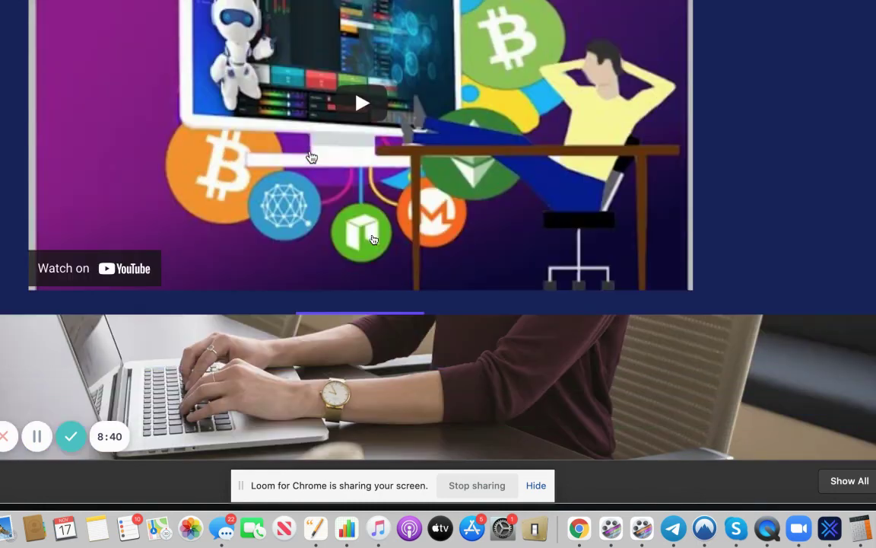
scroll(373, 240, down, 1)
scroll(373, 240, down, 3)
scroll(373, 239, down, 3)
scroll(372, 240, down, 5)
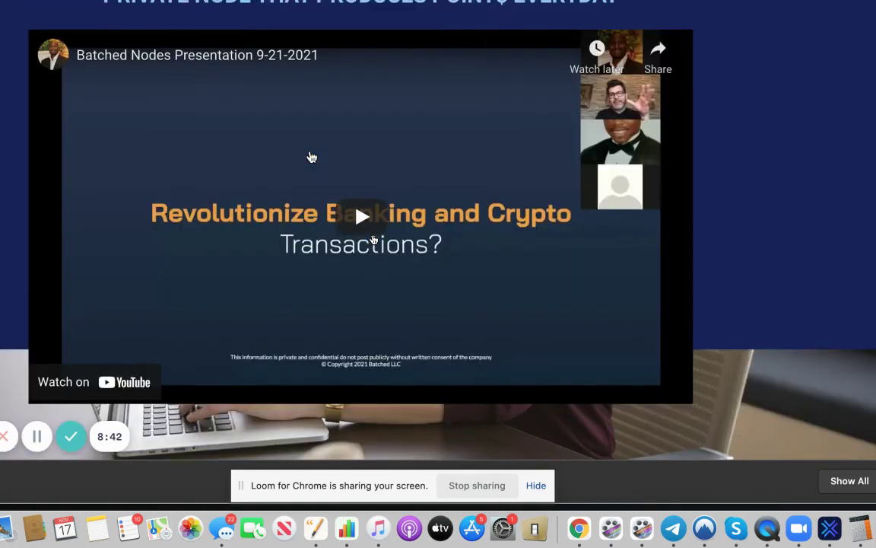
scroll(372, 240, down, 1)
scroll(372, 240, down, 3)
scroll(372, 240, down, 3)
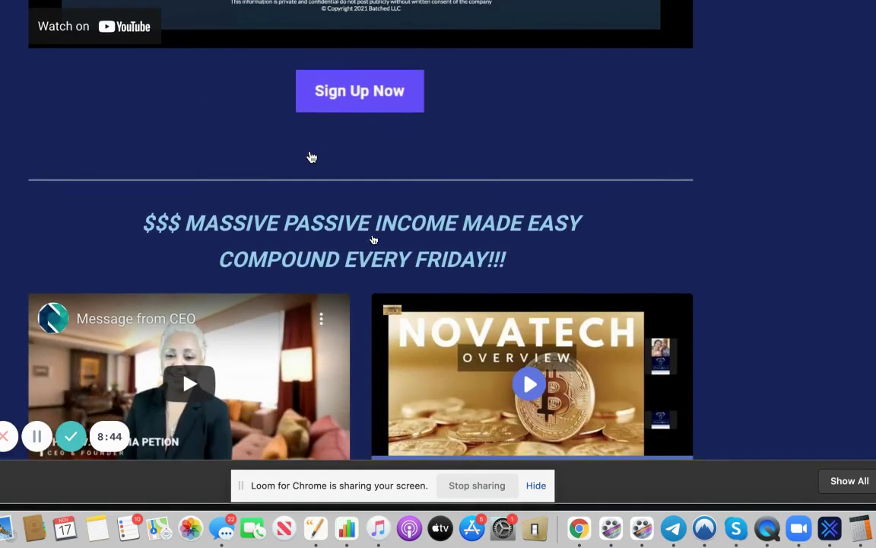
scroll(373, 240, down, 7)
scroll(373, 239, down, 7)
scroll(373, 239, down, 10)
scroll(373, 239, down, 5)
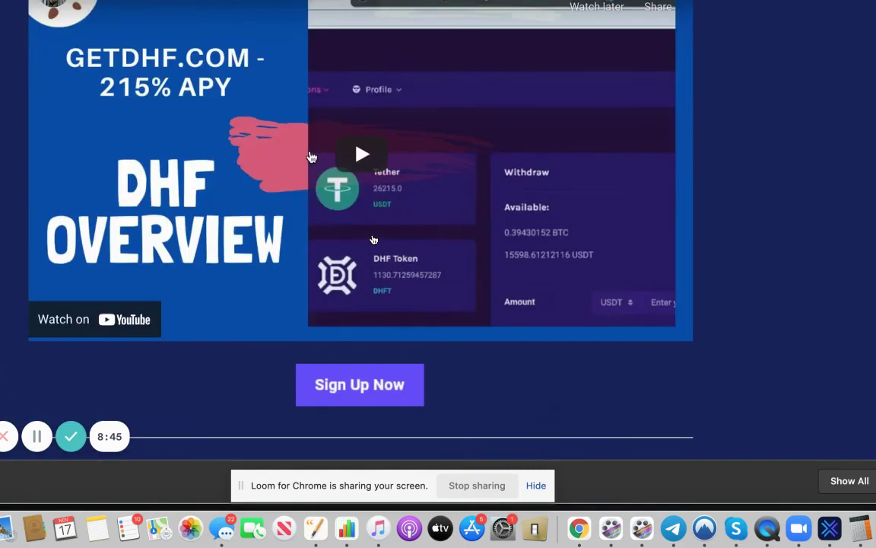
scroll(373, 240, down, 10)
scroll(373, 240, down, 12)
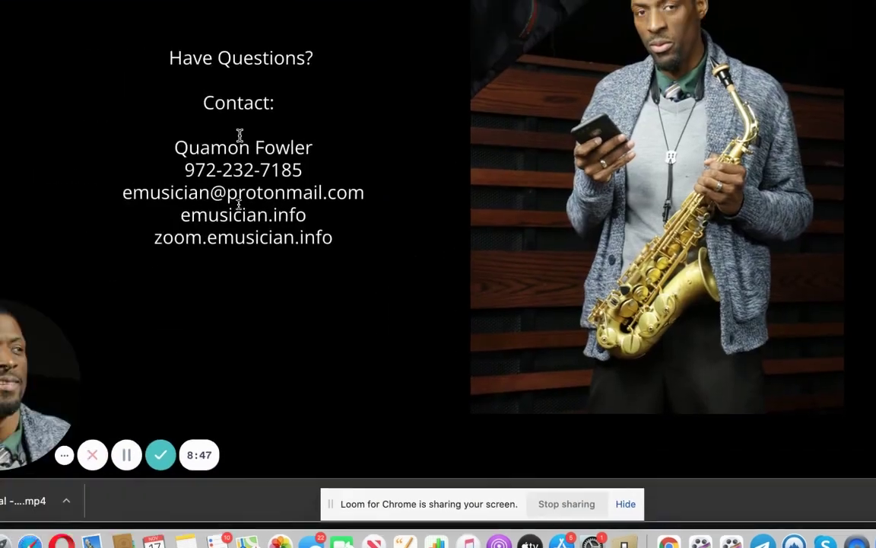